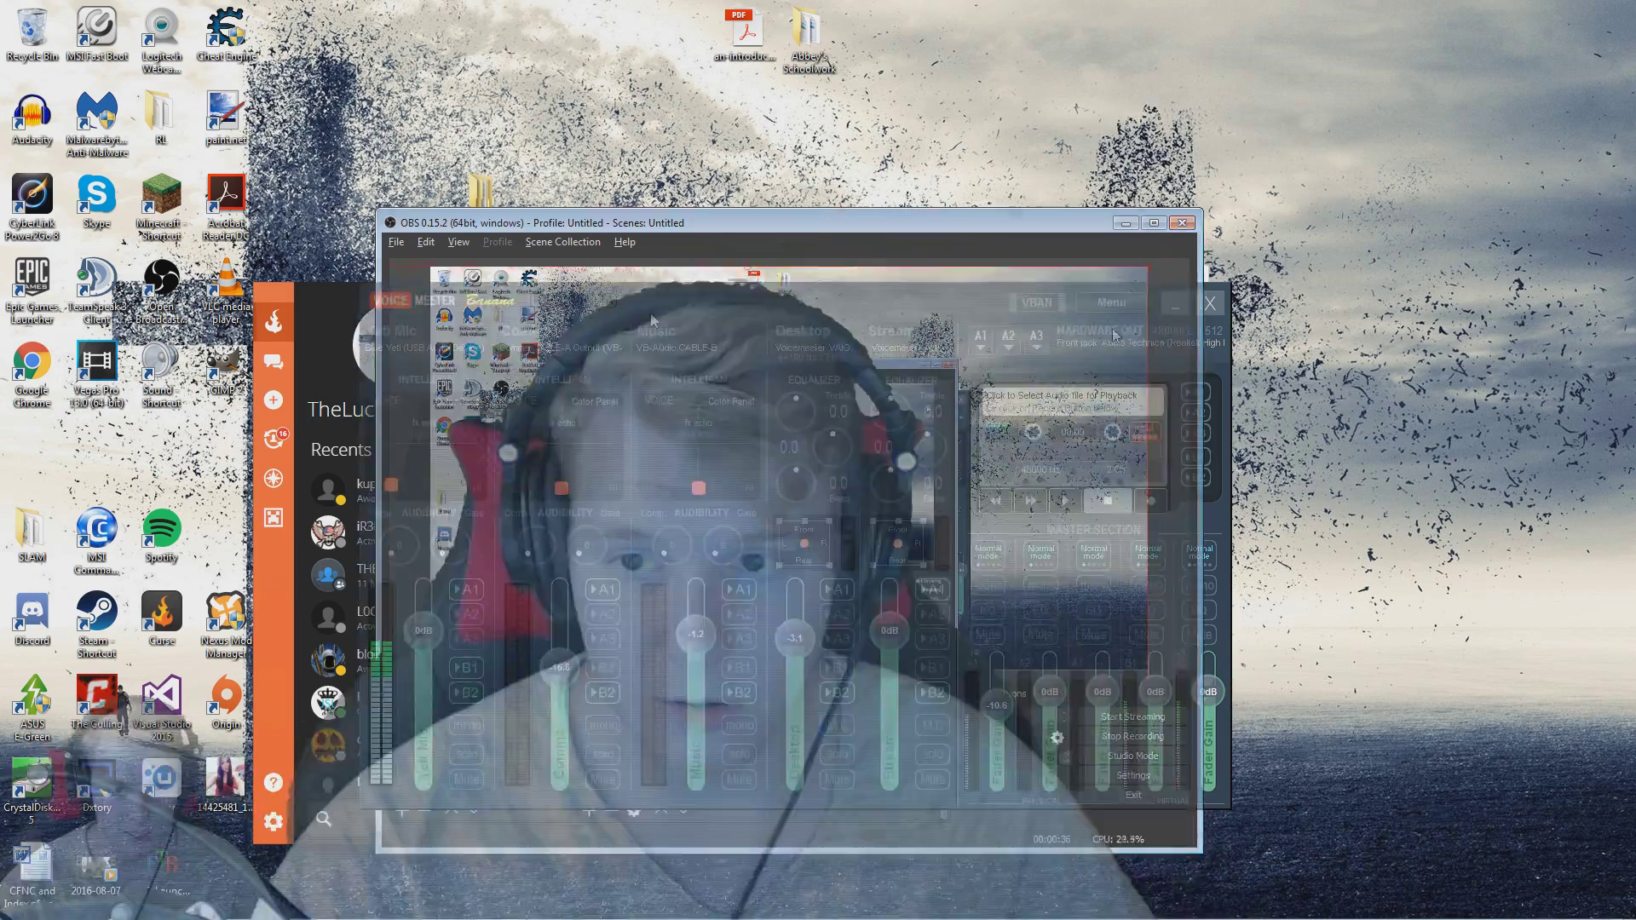
# Bring up the Voicemeeter Banana mixer, open the VB-Audio website from it, and go to the Voicemeeter Banana page
pyautogui.hotkey('alt', 'Tab')
pyautogui.moveTo(620, 326); pyautogui.dragTo(617, 321)
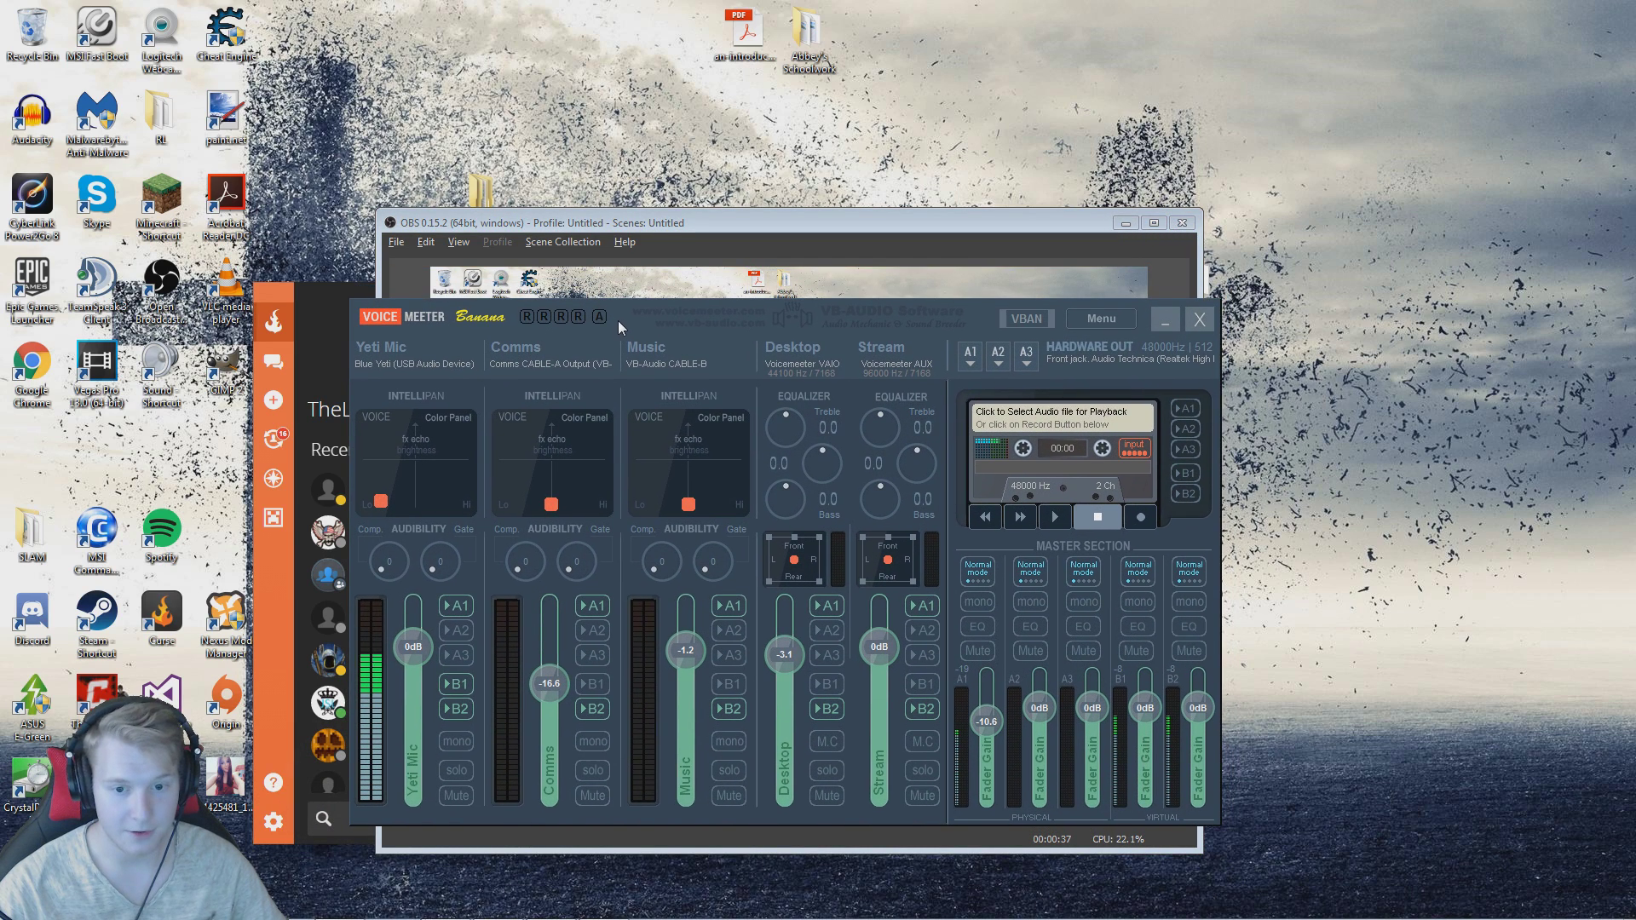
pyautogui.click(809, 328)
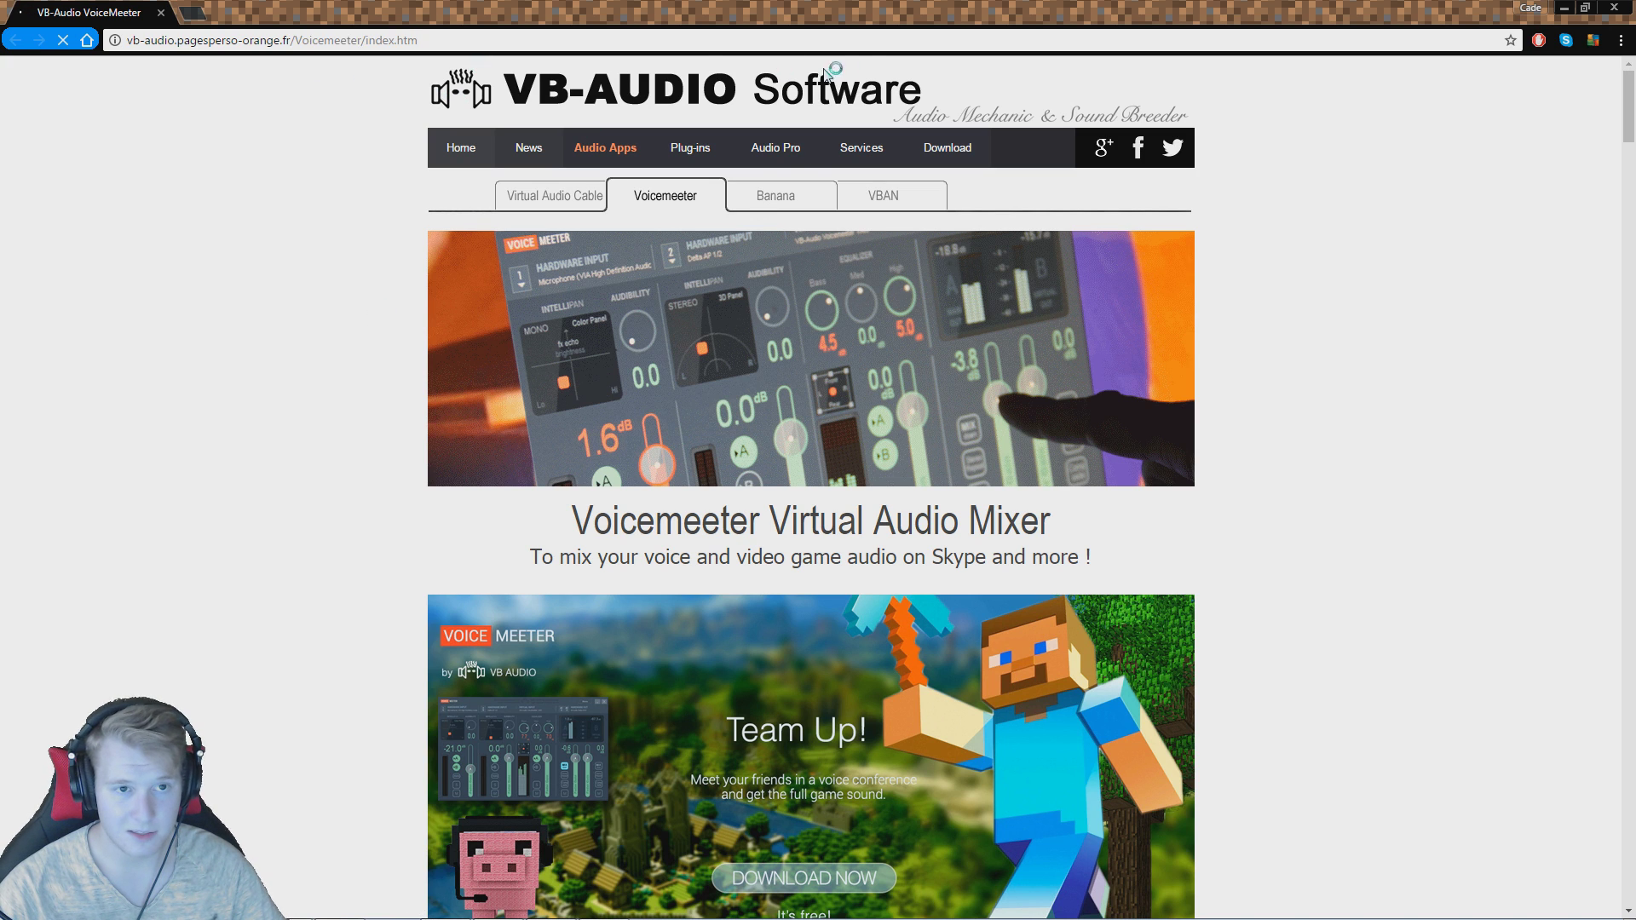
pyautogui.click(751, 195)
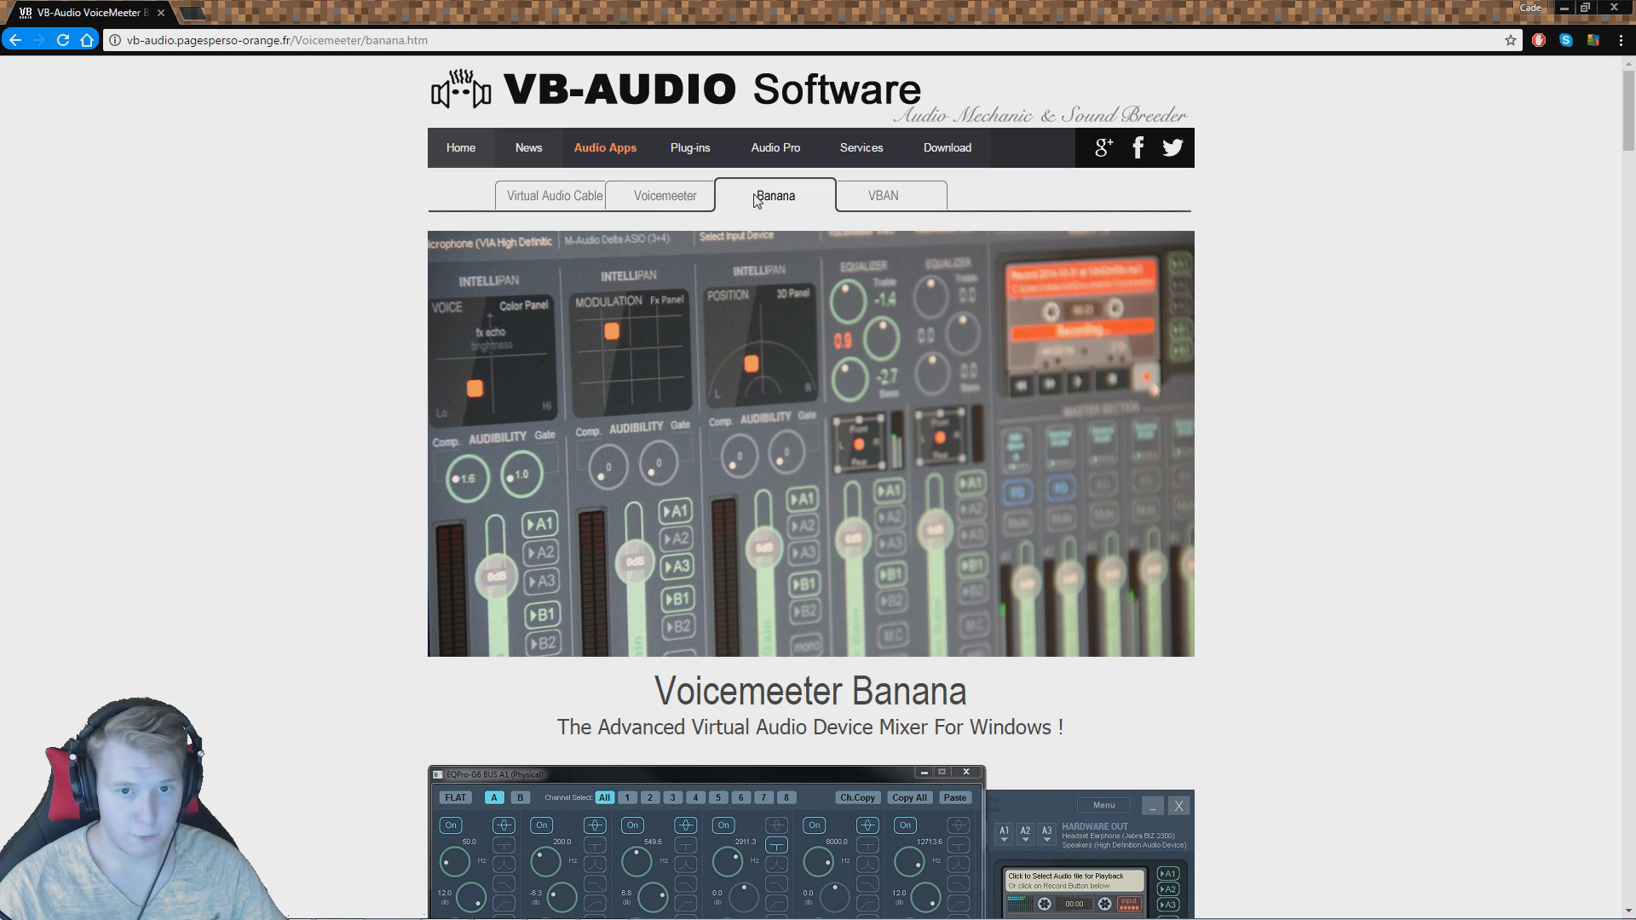
# Examine the Voicemeeter Banana page, including the mixer diagram, download and install options, technical specifications, routing chart and documentation
pyautogui.scroll(-1, 698, 445)
pyautogui.scroll(-6, 767, 597)
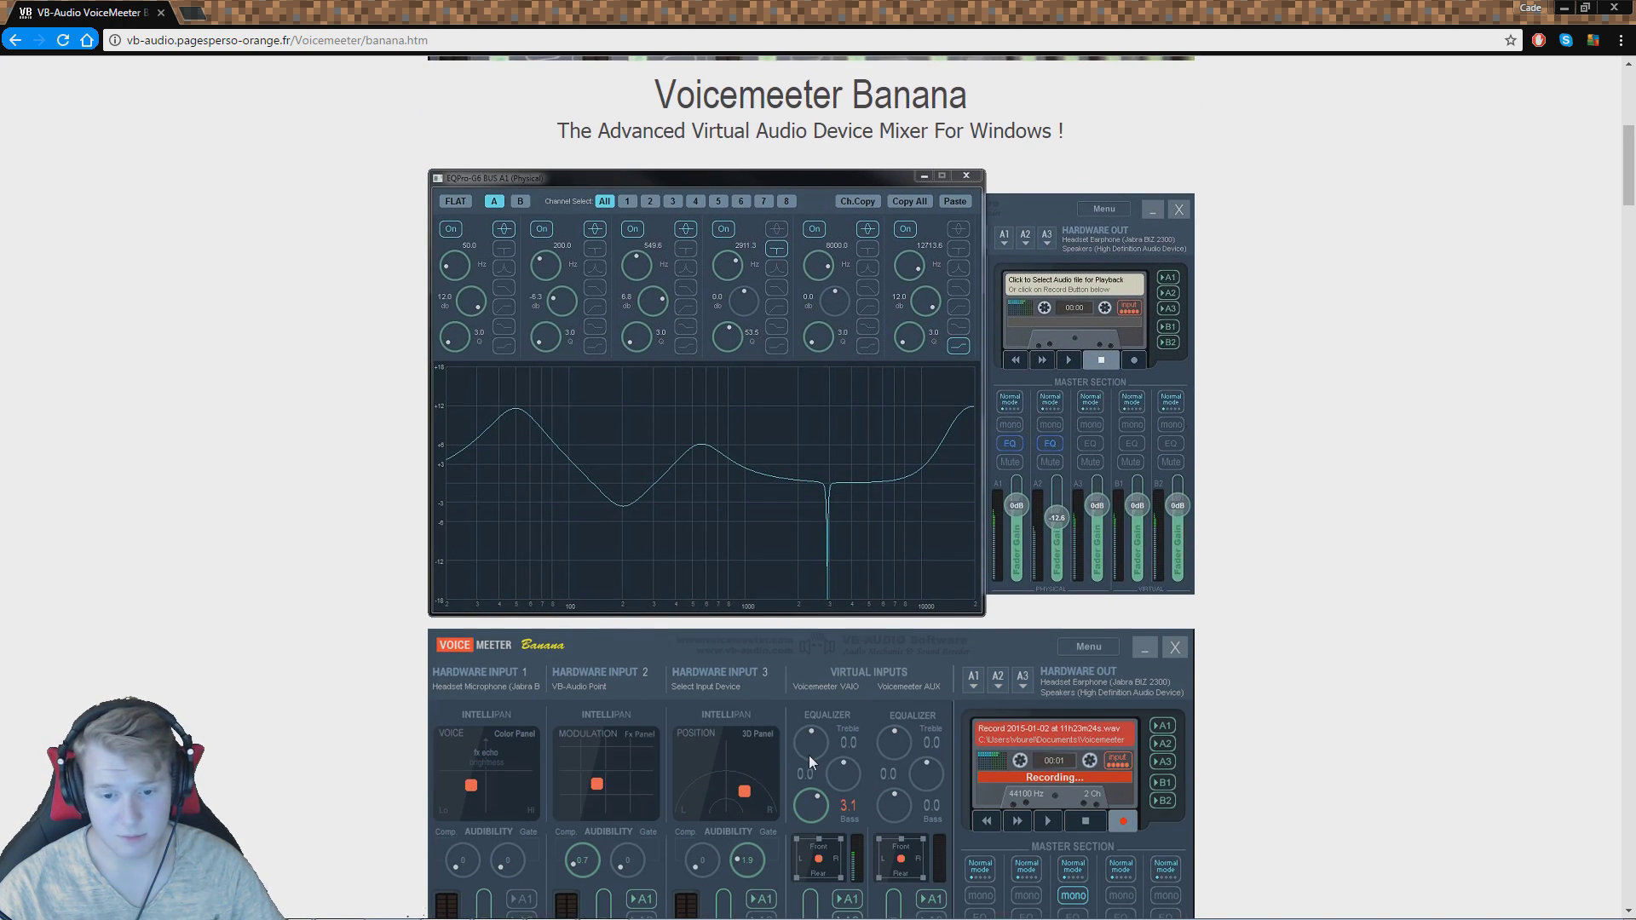
pyautogui.scroll(-11, 777, 704)
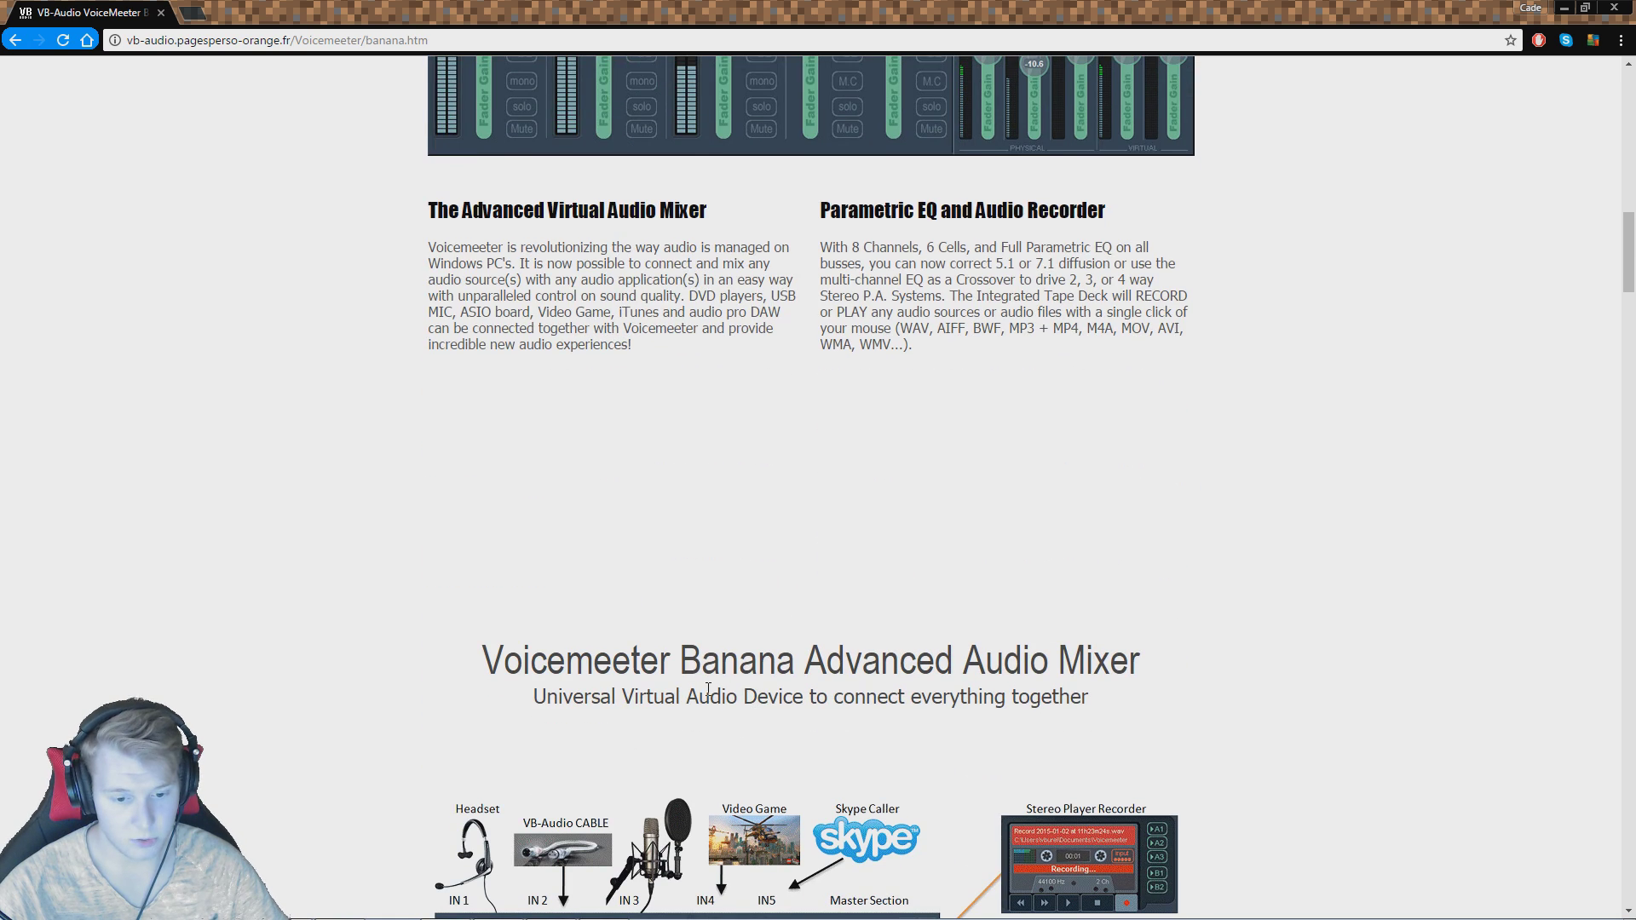
pyautogui.scroll(-4, 596, 478)
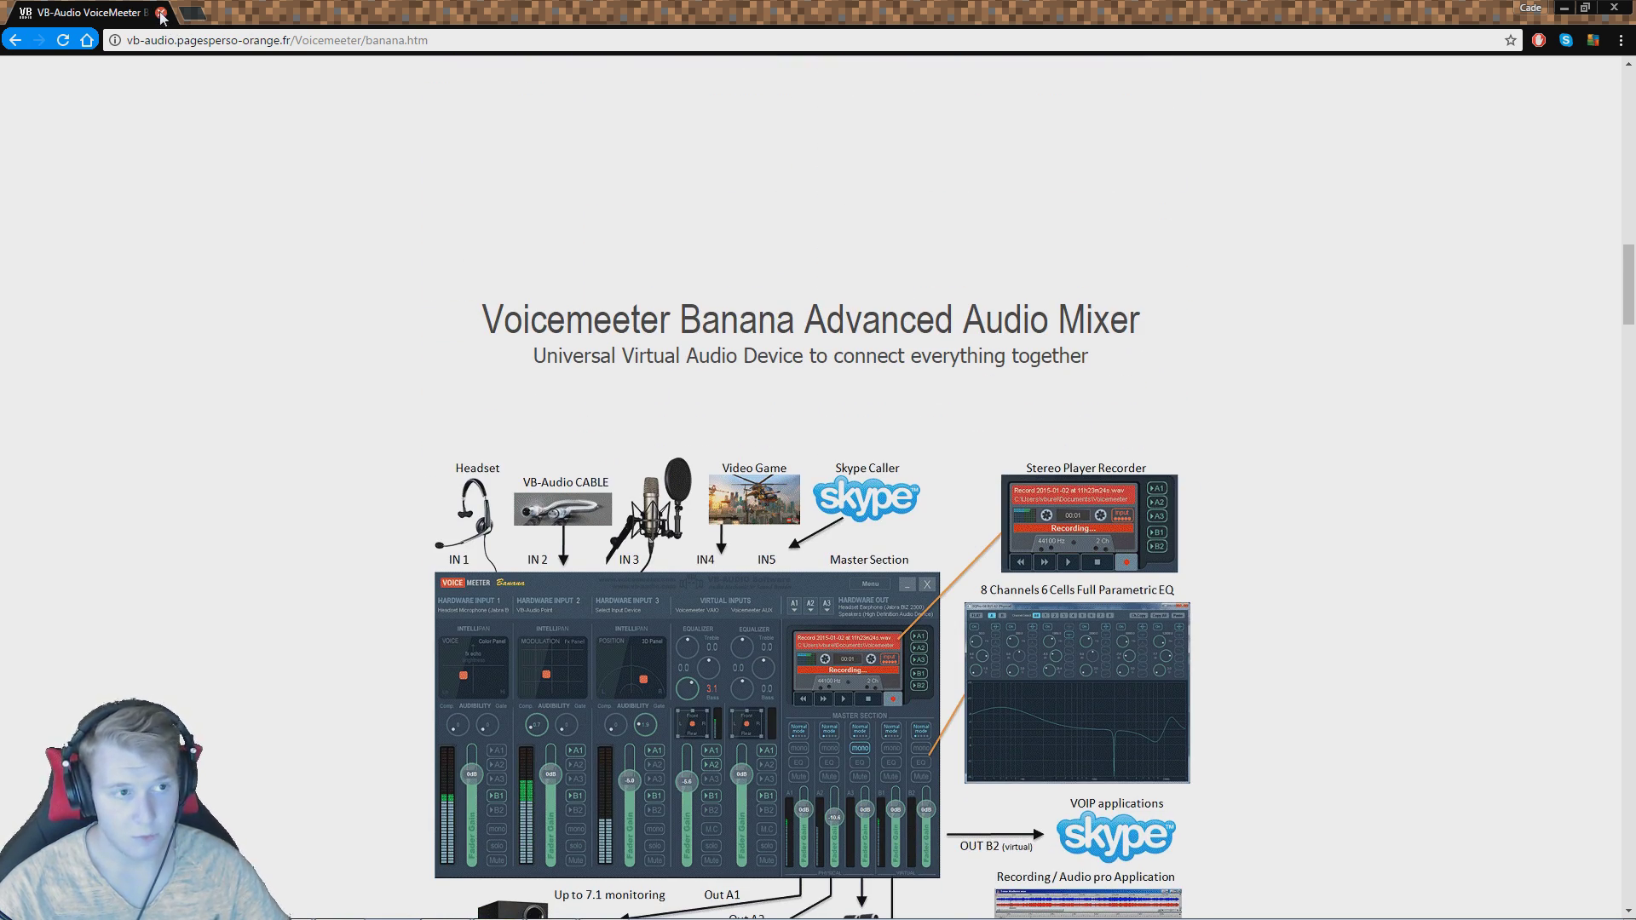
pyautogui.scroll(-12, 652, 604)
pyautogui.scroll(-3, 651, 603)
pyautogui.scroll(3, 640, 610)
pyautogui.scroll(-11, 731, 596)
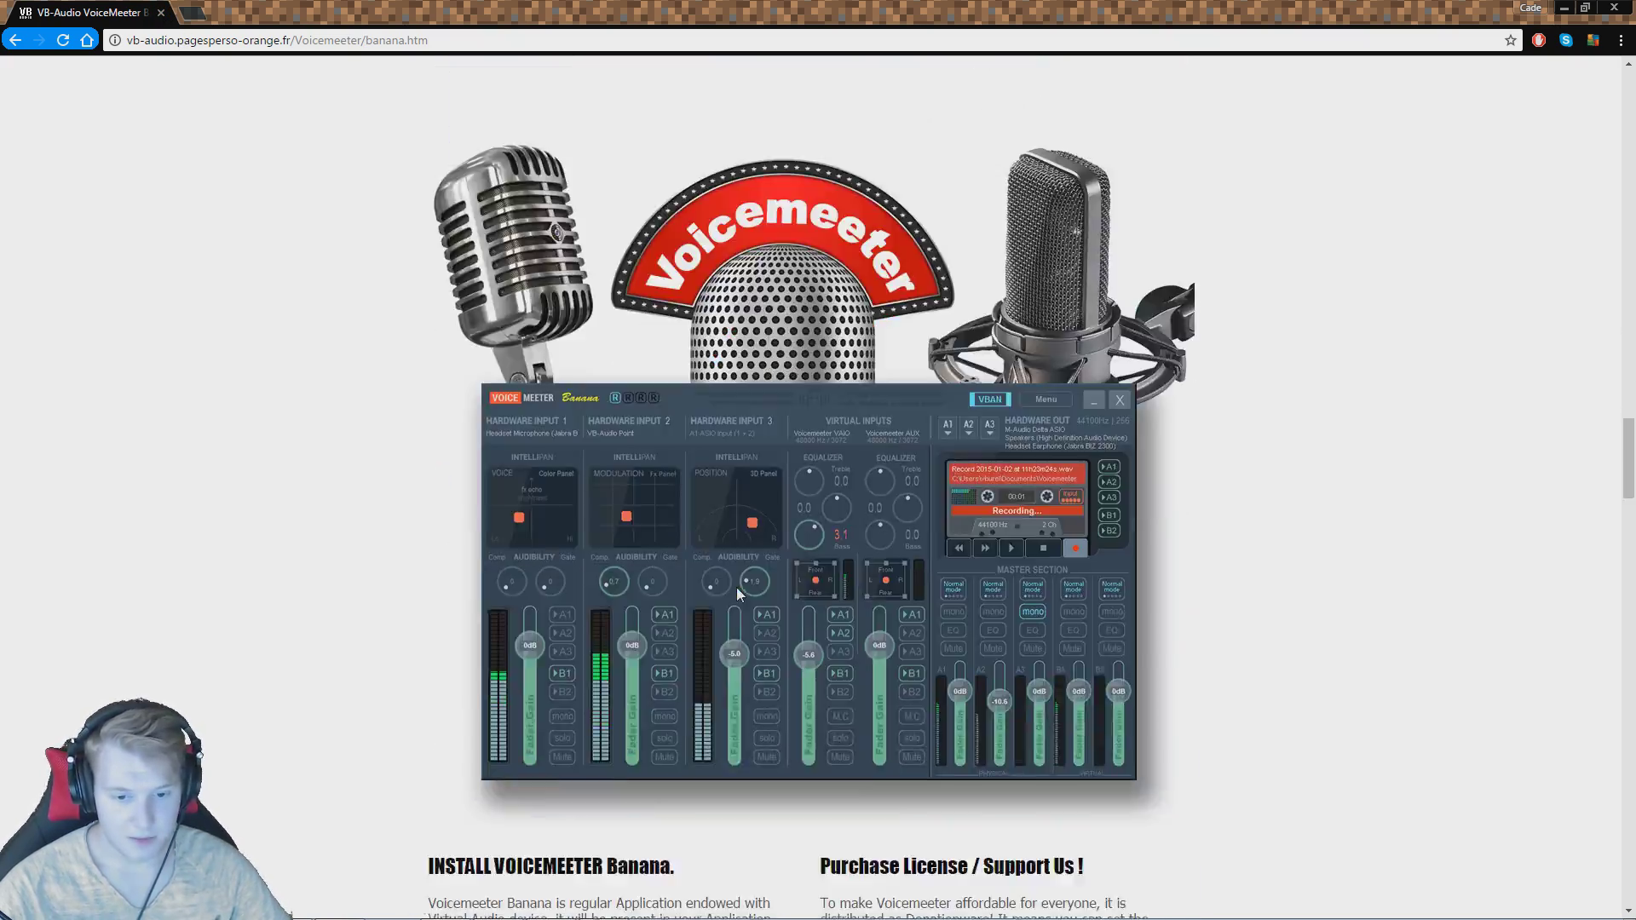
pyautogui.scroll(-11, 736, 586)
pyautogui.scroll(4, 736, 588)
pyautogui.scroll(-1, 736, 588)
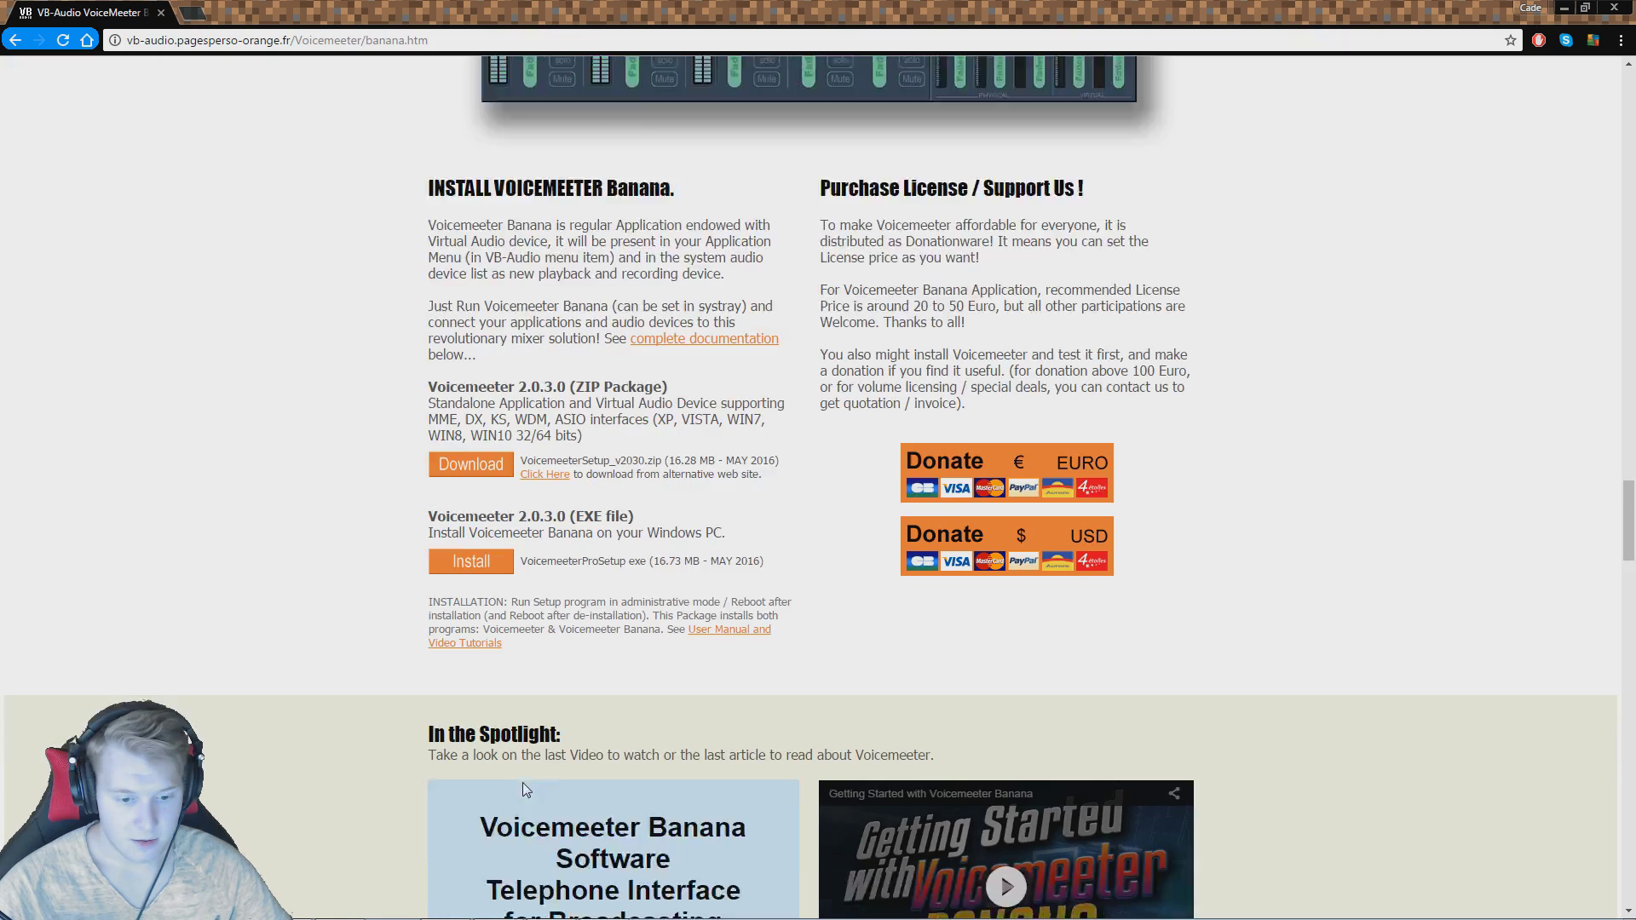
pyautogui.scroll(-13, 523, 784)
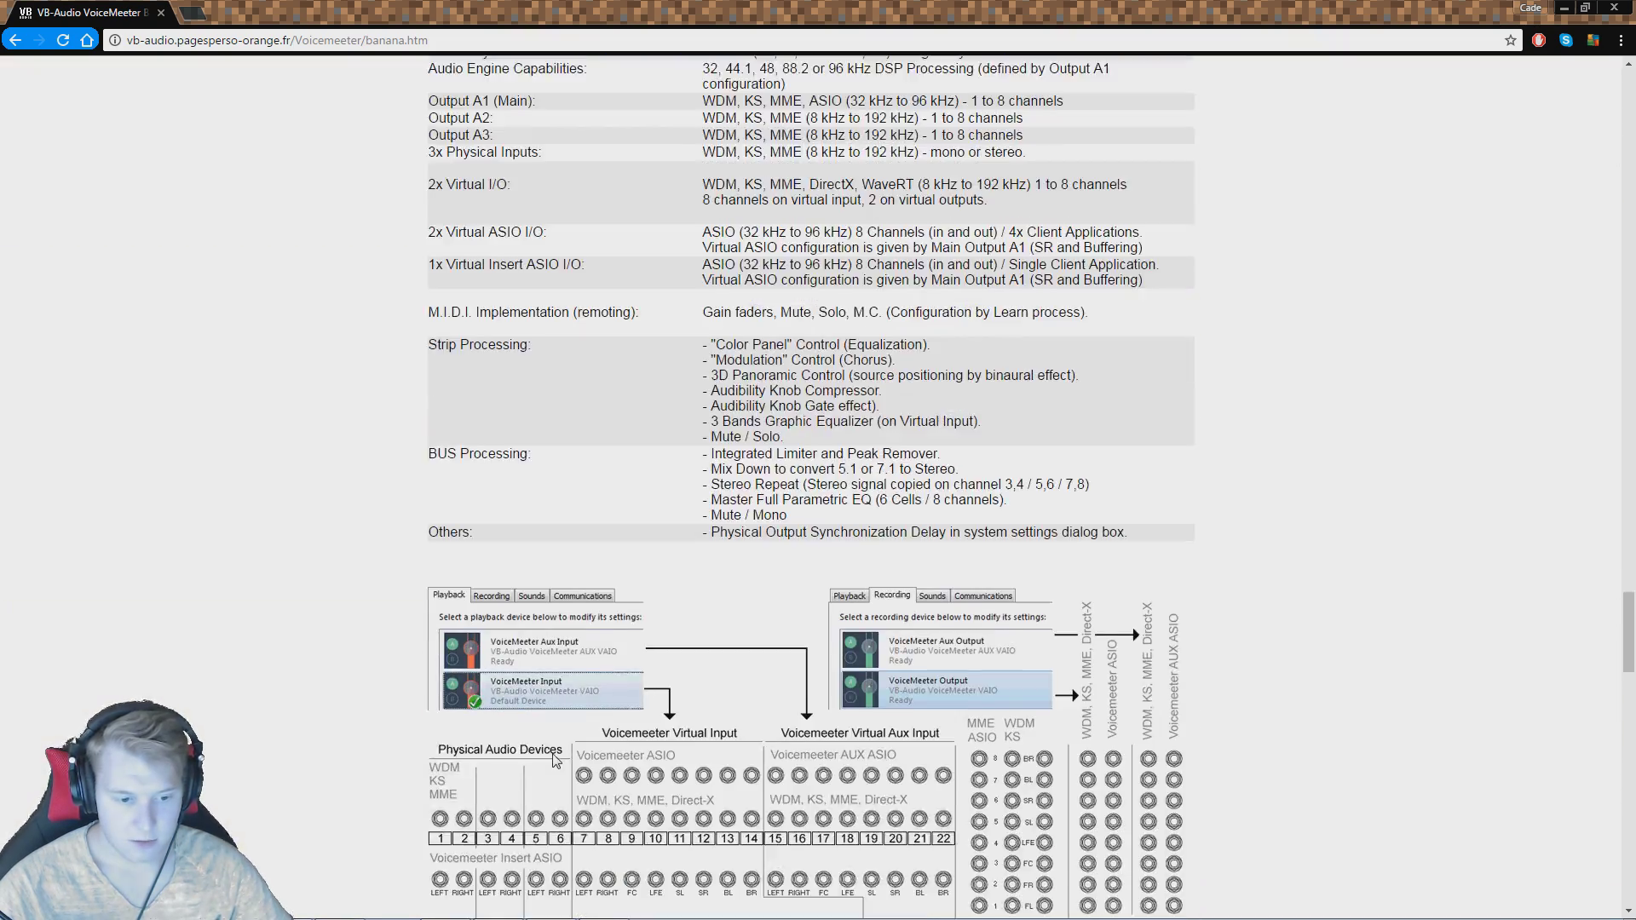
pyautogui.scroll(-6, 563, 690)
pyautogui.scroll(2, 563, 588)
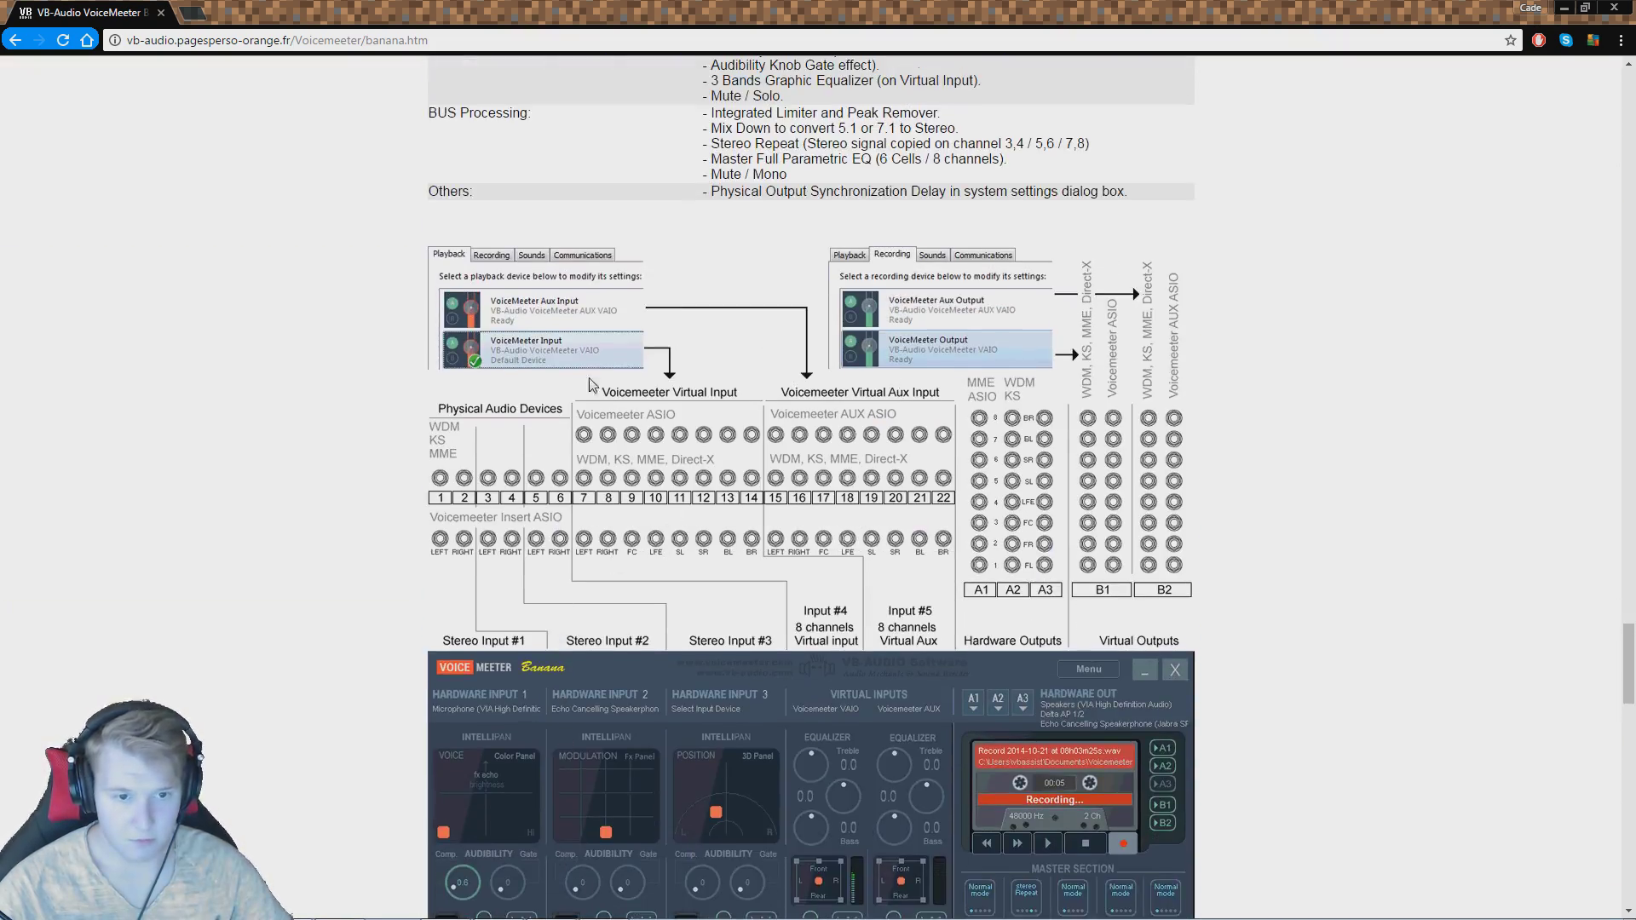
pyautogui.scroll(-9, 580, 460)
pyautogui.scroll(3, 571, 533)
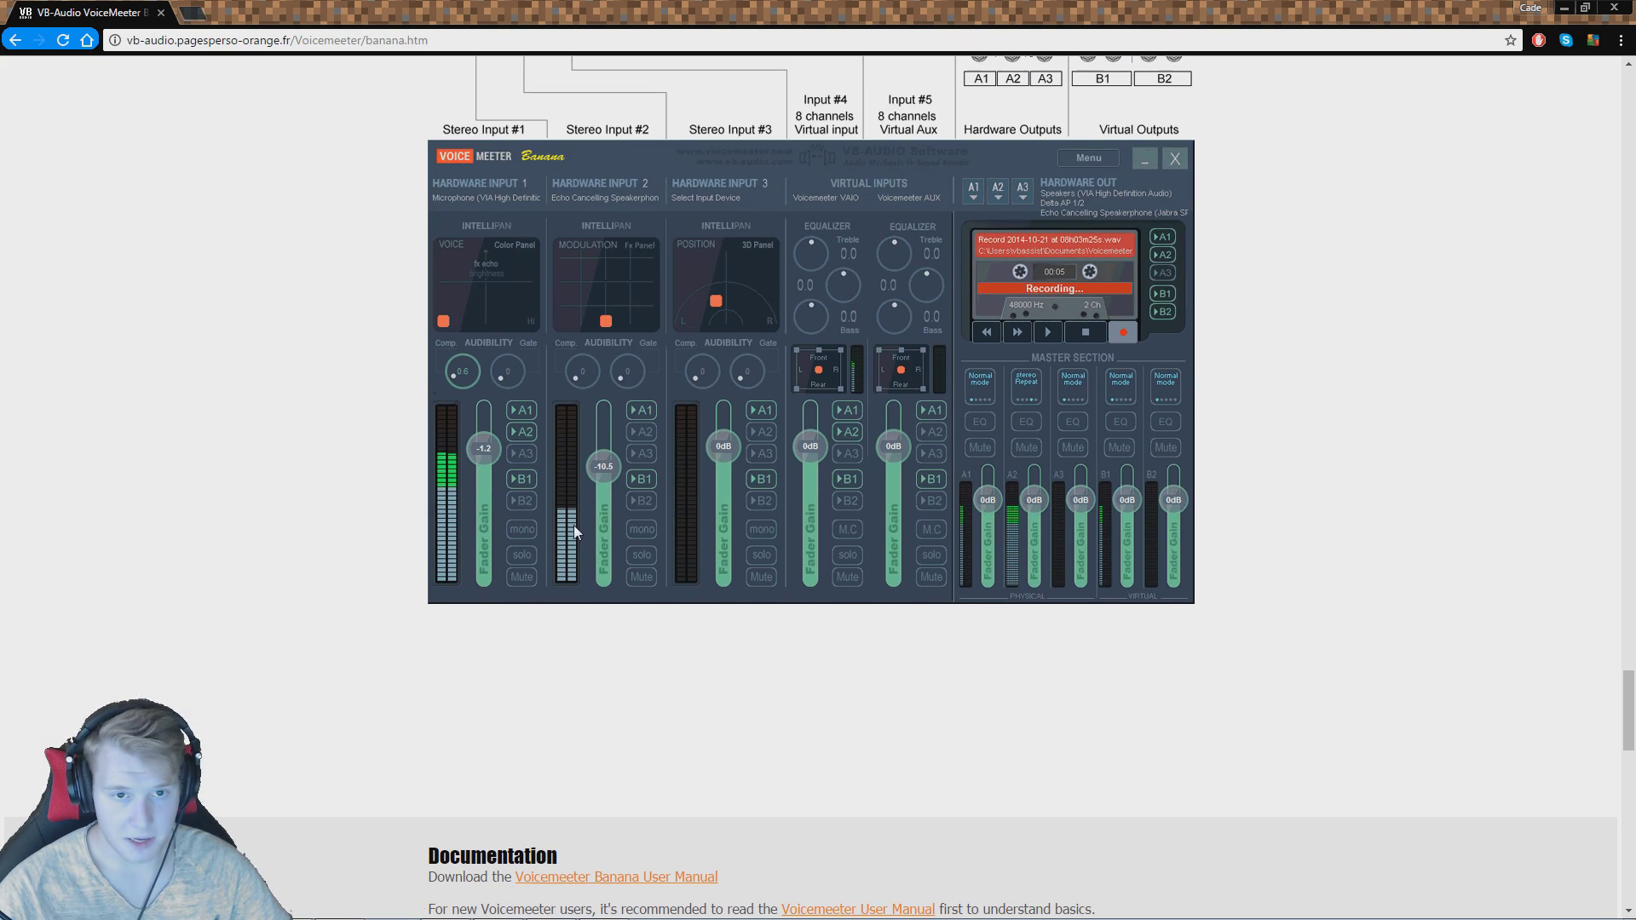
pyautogui.scroll(-6, 673, 571)
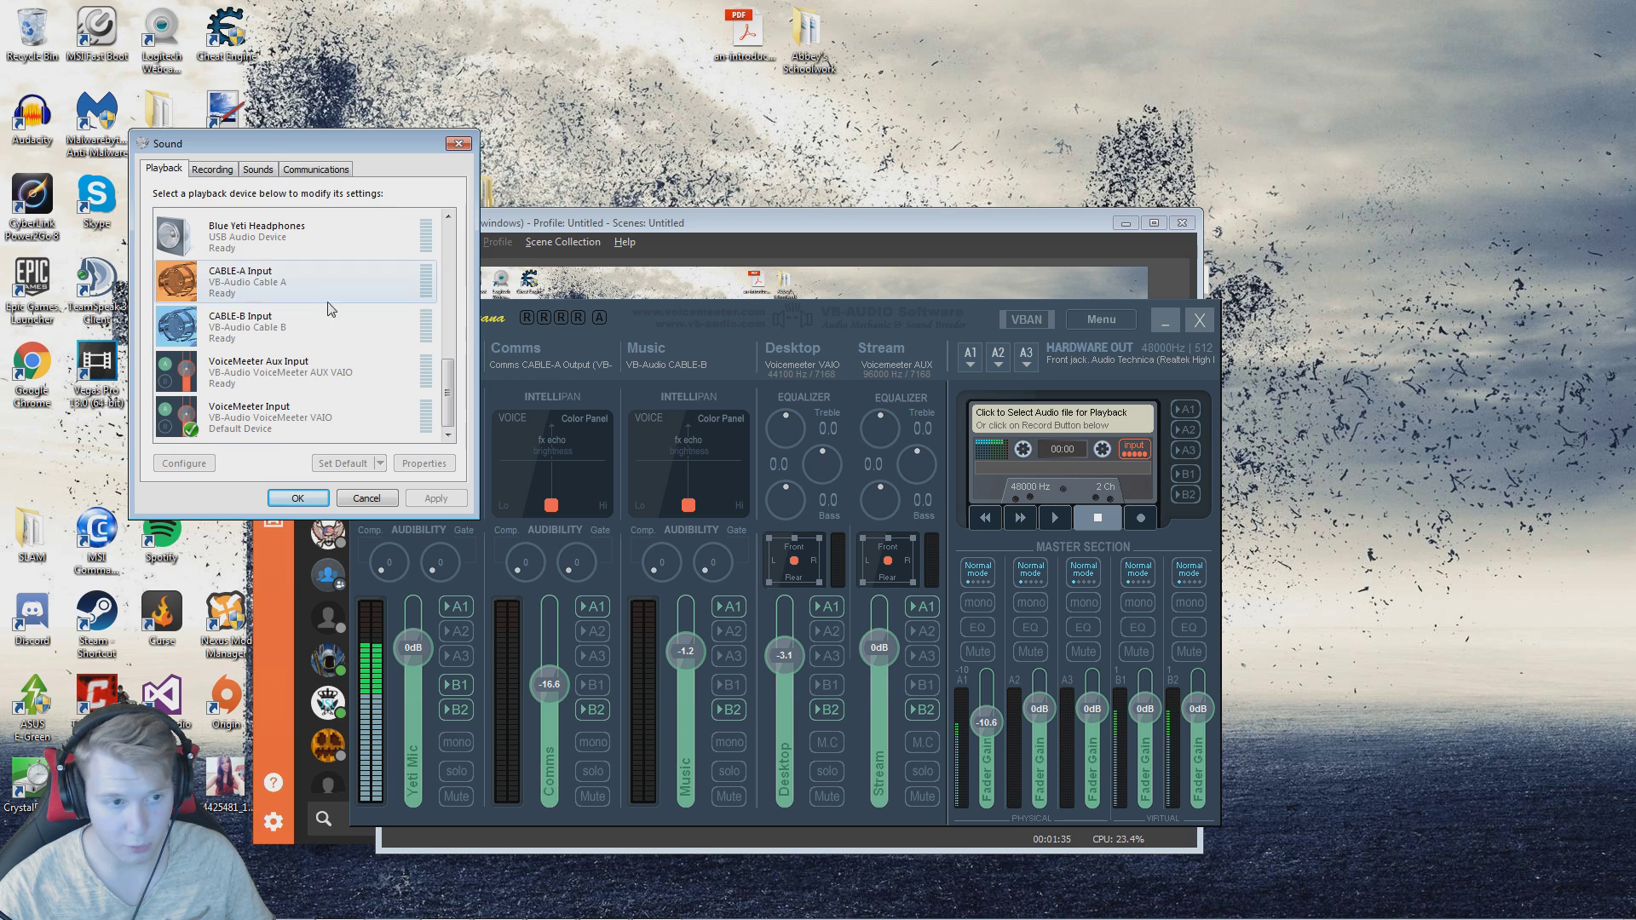
# Review the Windows recording devices down to the VoiceMeeter outputs, and close the Sound settings
pyautogui.click(225, 171)
pyautogui.scroll(-3, 243, 354)
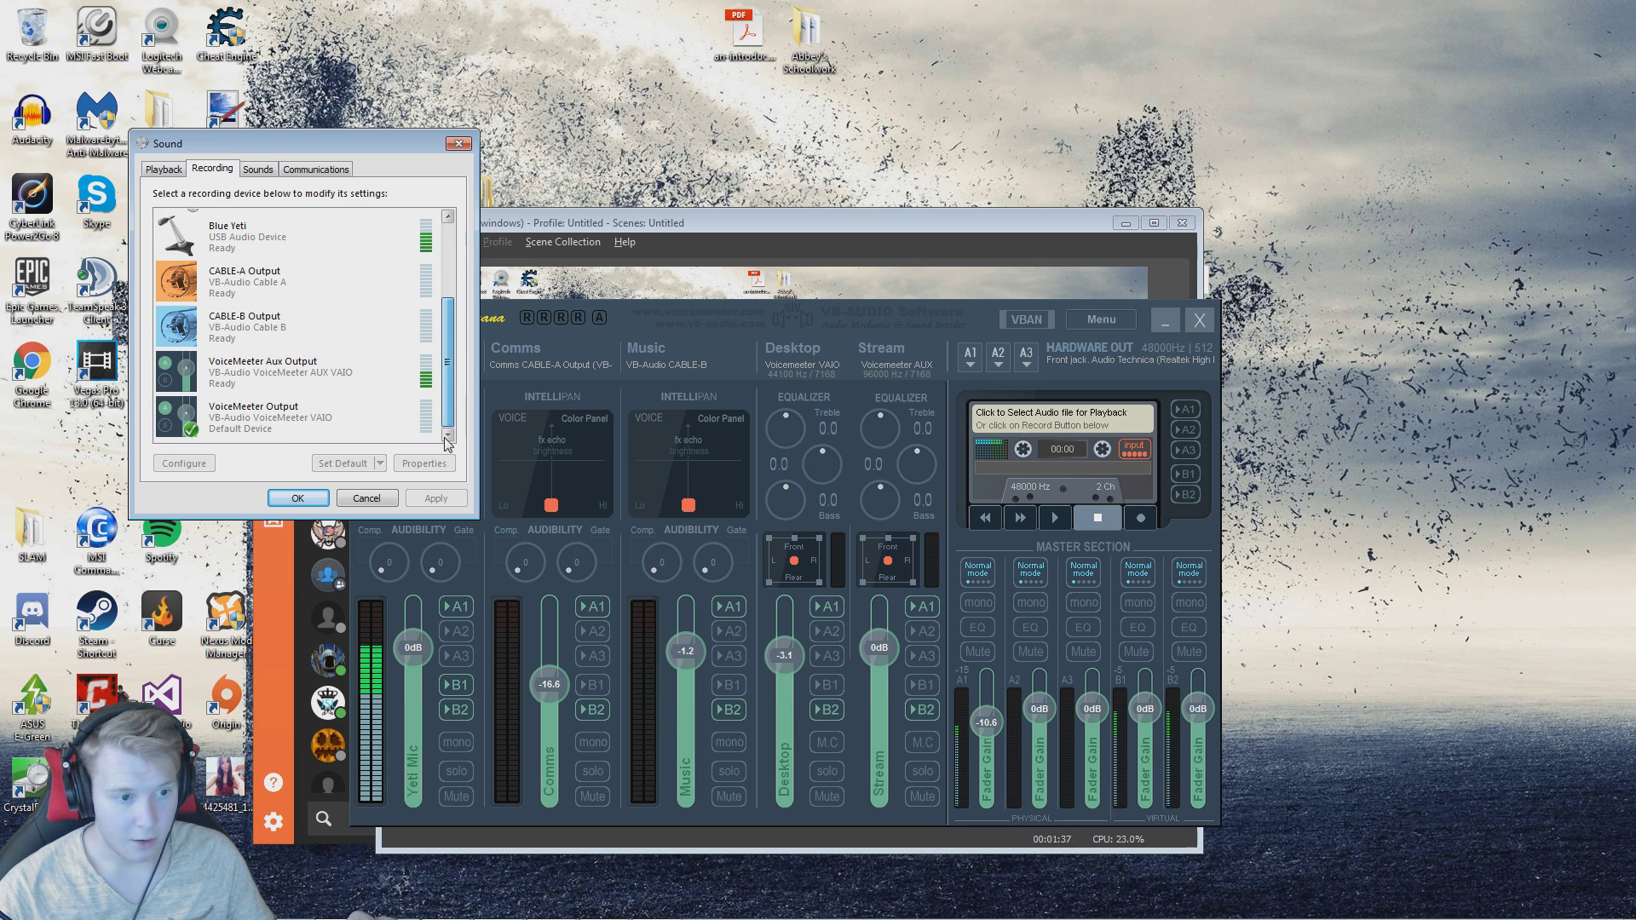
pyautogui.click(297, 499)
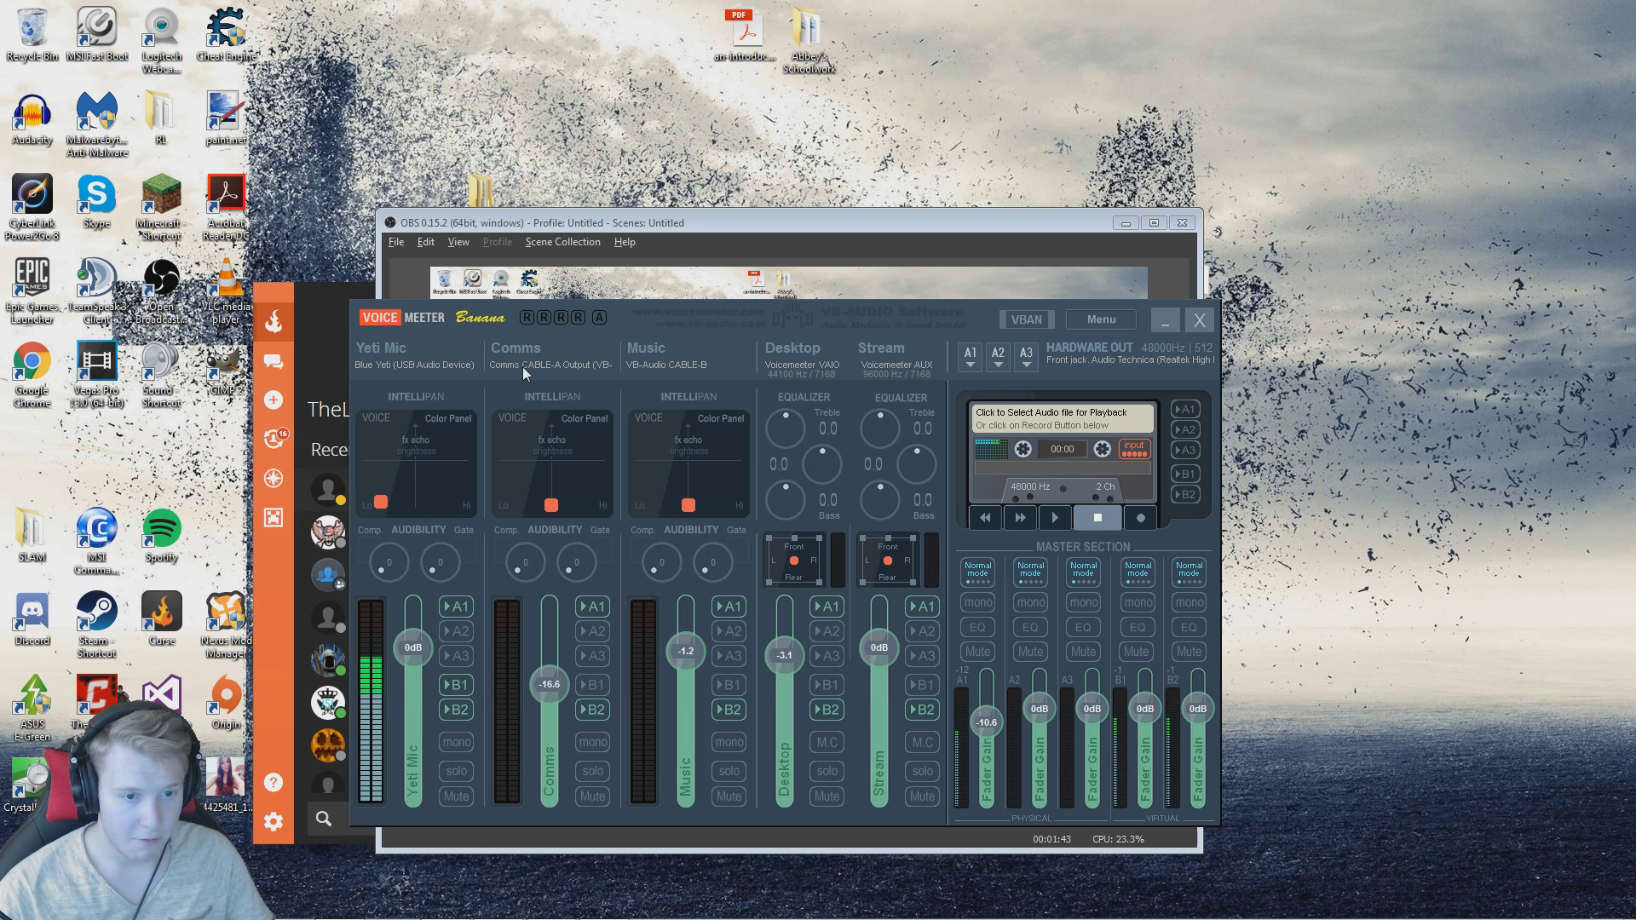
# Open the Yeti Mic channel's name for editing, keep it as is, and view the channel's list of input devices
pyautogui.doubleClick(426, 346)
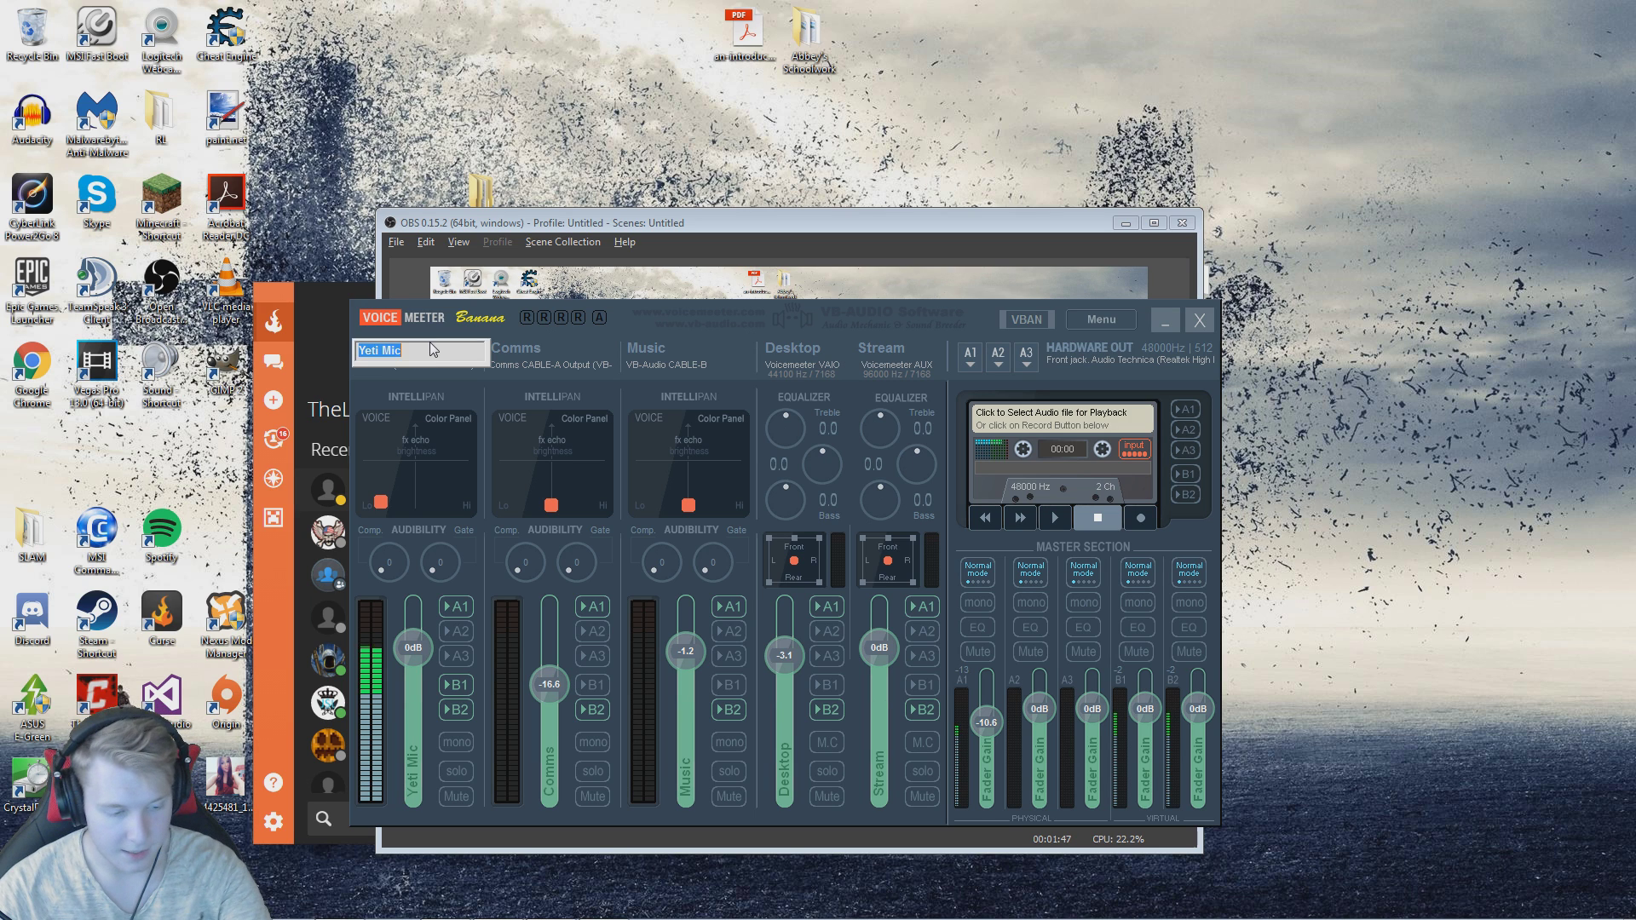
pyautogui.press('Return')
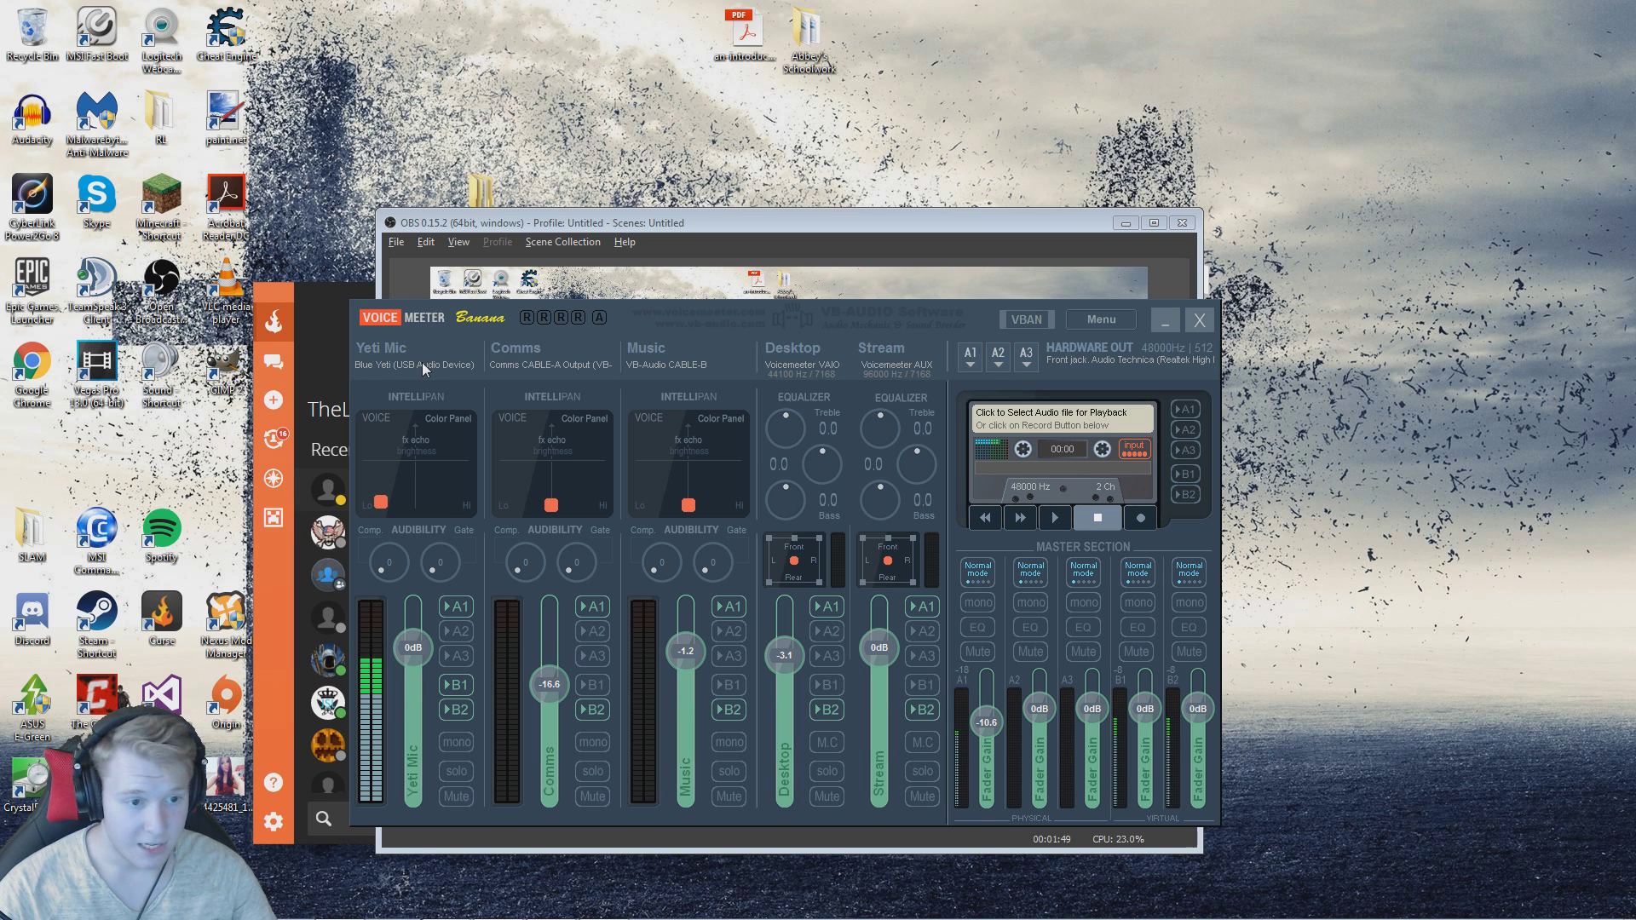
pyautogui.click(422, 362)
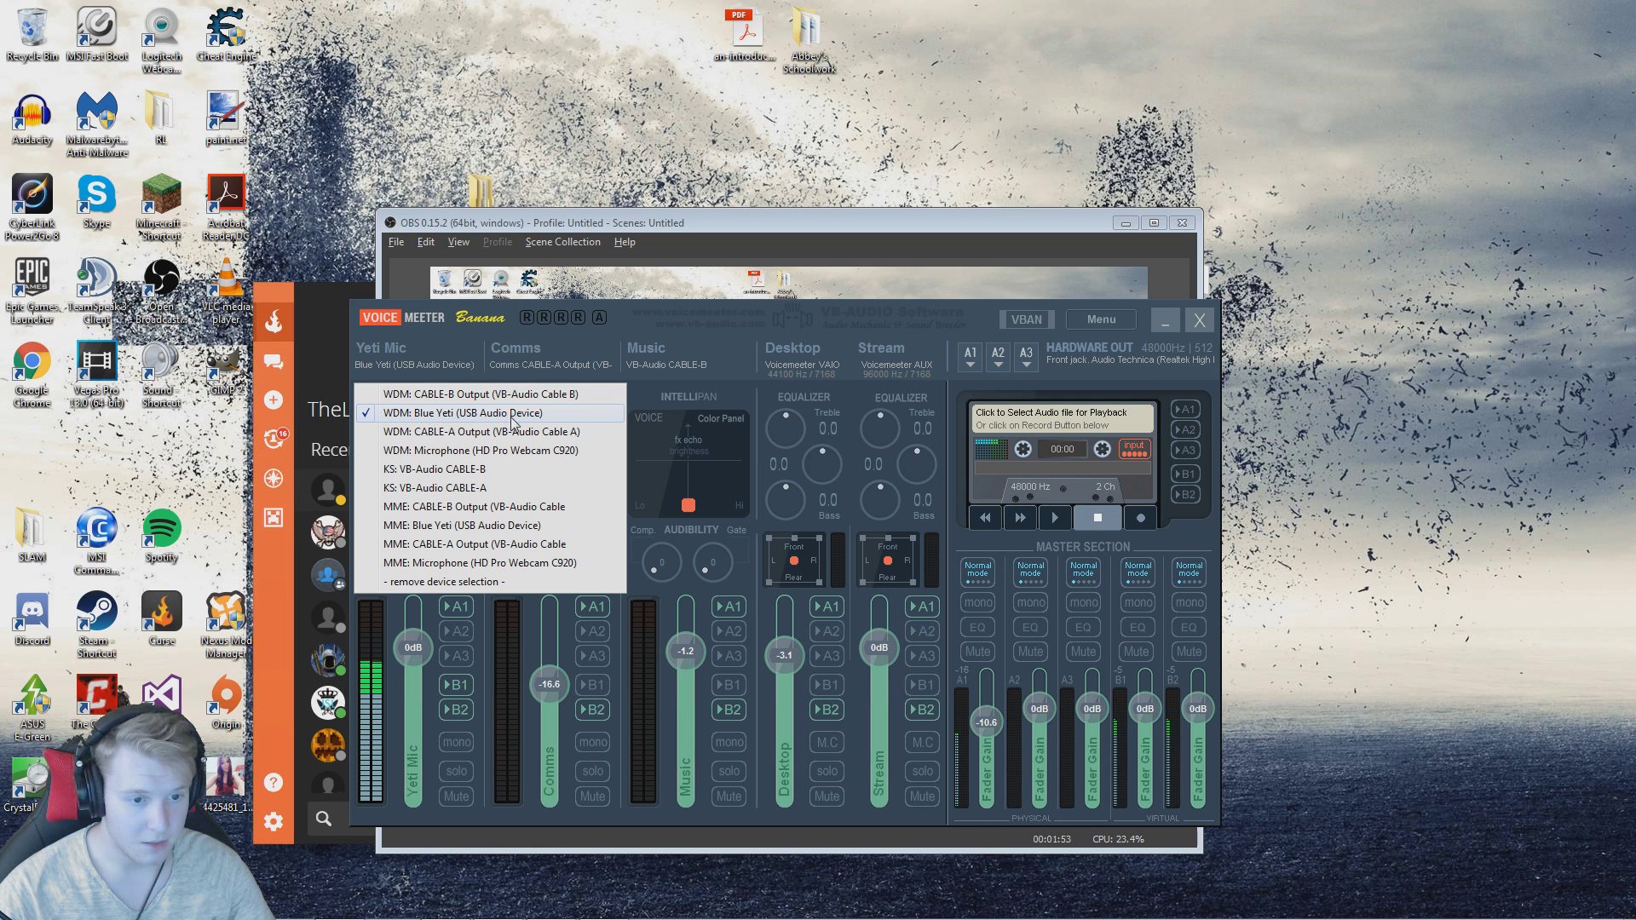
pyautogui.click(432, 366)
pyautogui.click(432, 367)
pyautogui.click(433, 366)
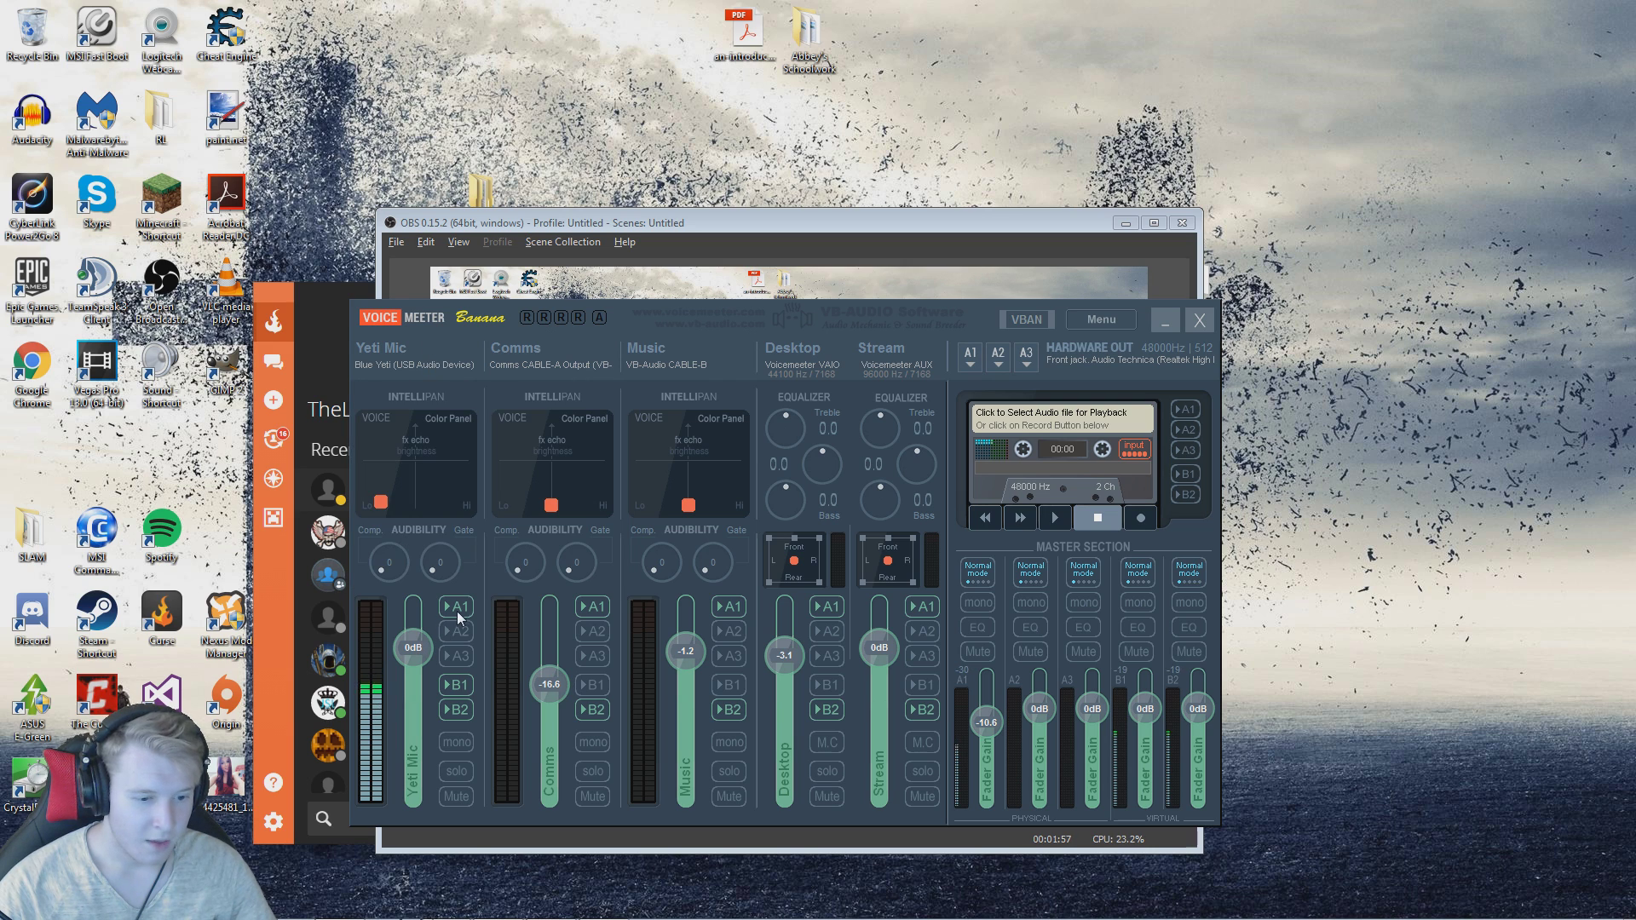
# View the list of available devices for hardware output A1 and close it without choosing another device
pyautogui.click(967, 358)
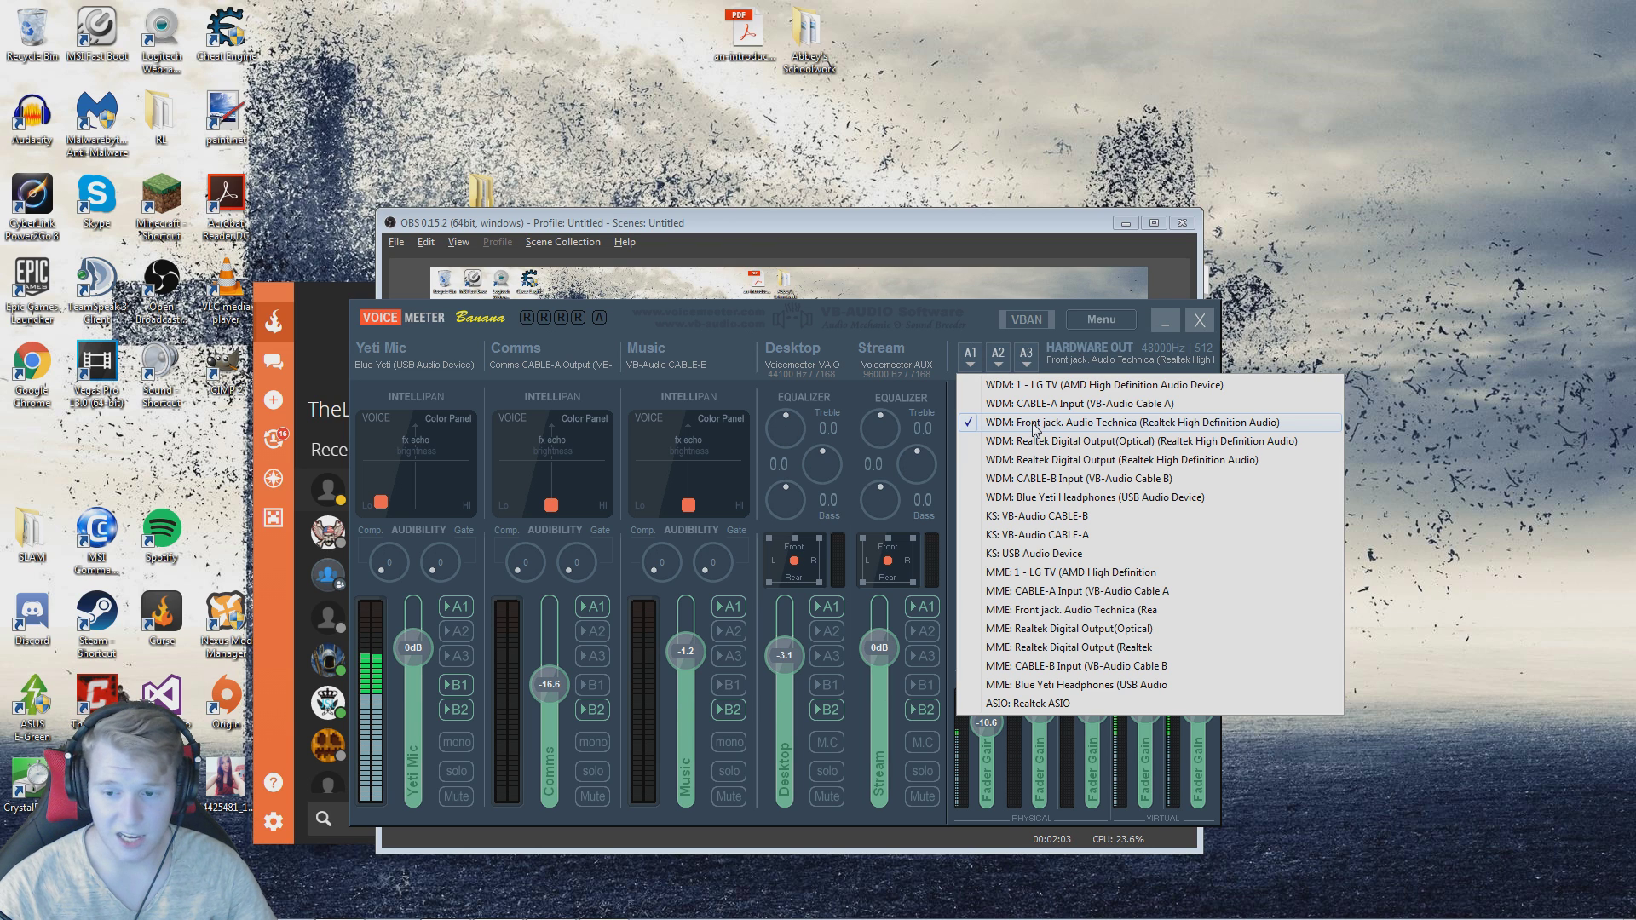
pyautogui.click(979, 370)
pyautogui.click(980, 370)
pyautogui.click(698, 584)
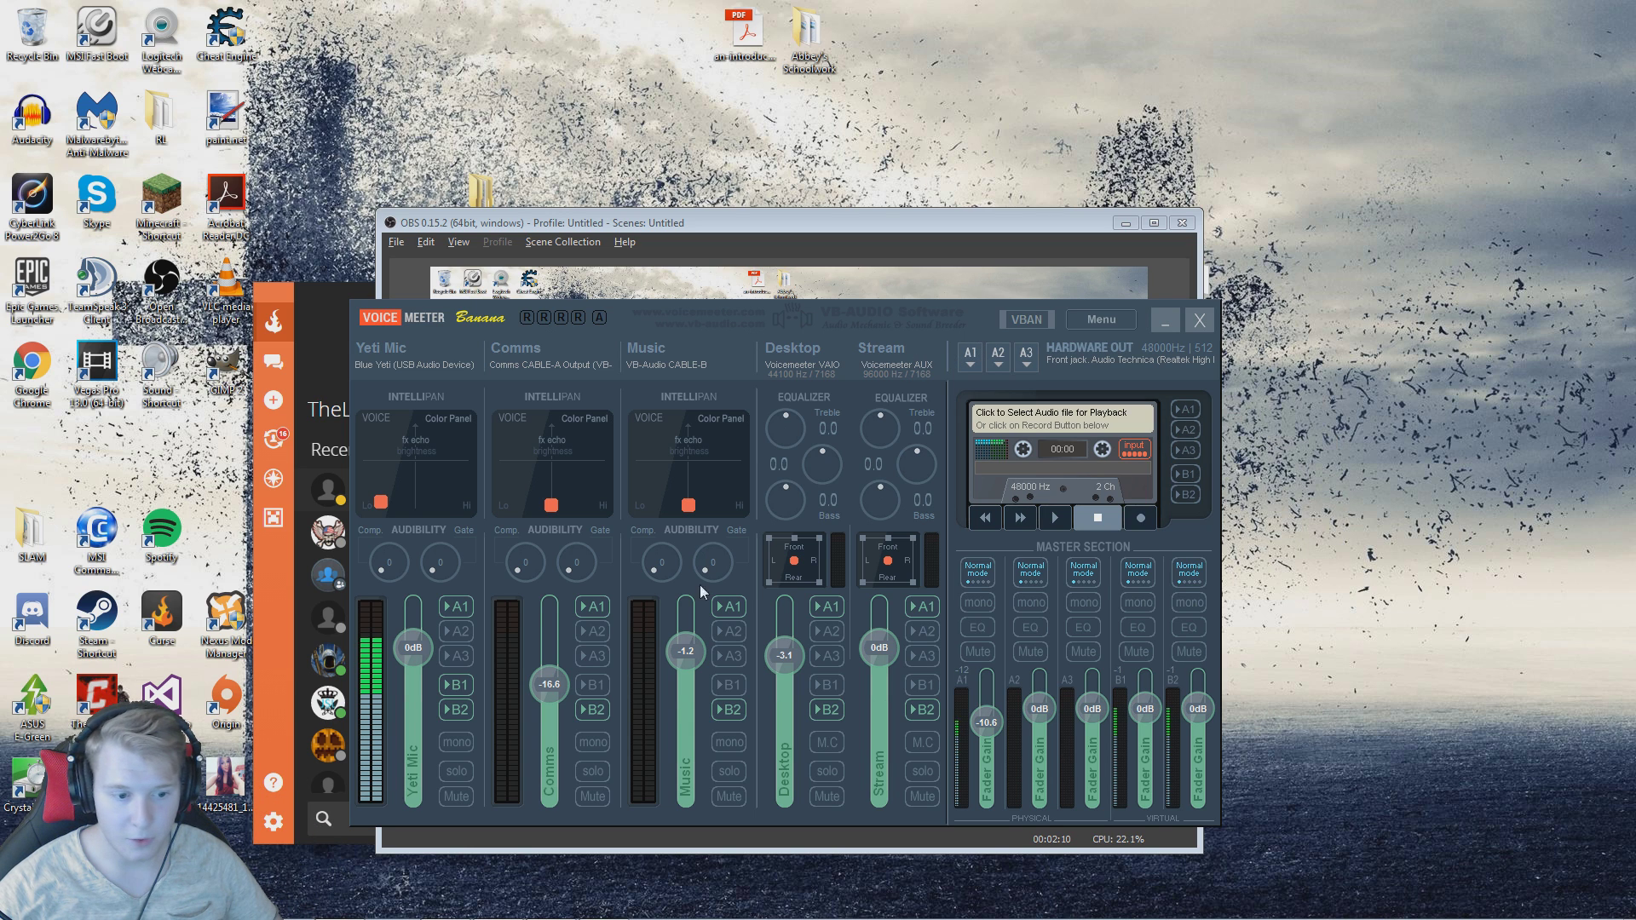
# Switch the Yeti Mic channel's A1 output off and back on to demonstrate microphone monitoring
pyautogui.click(465, 606)
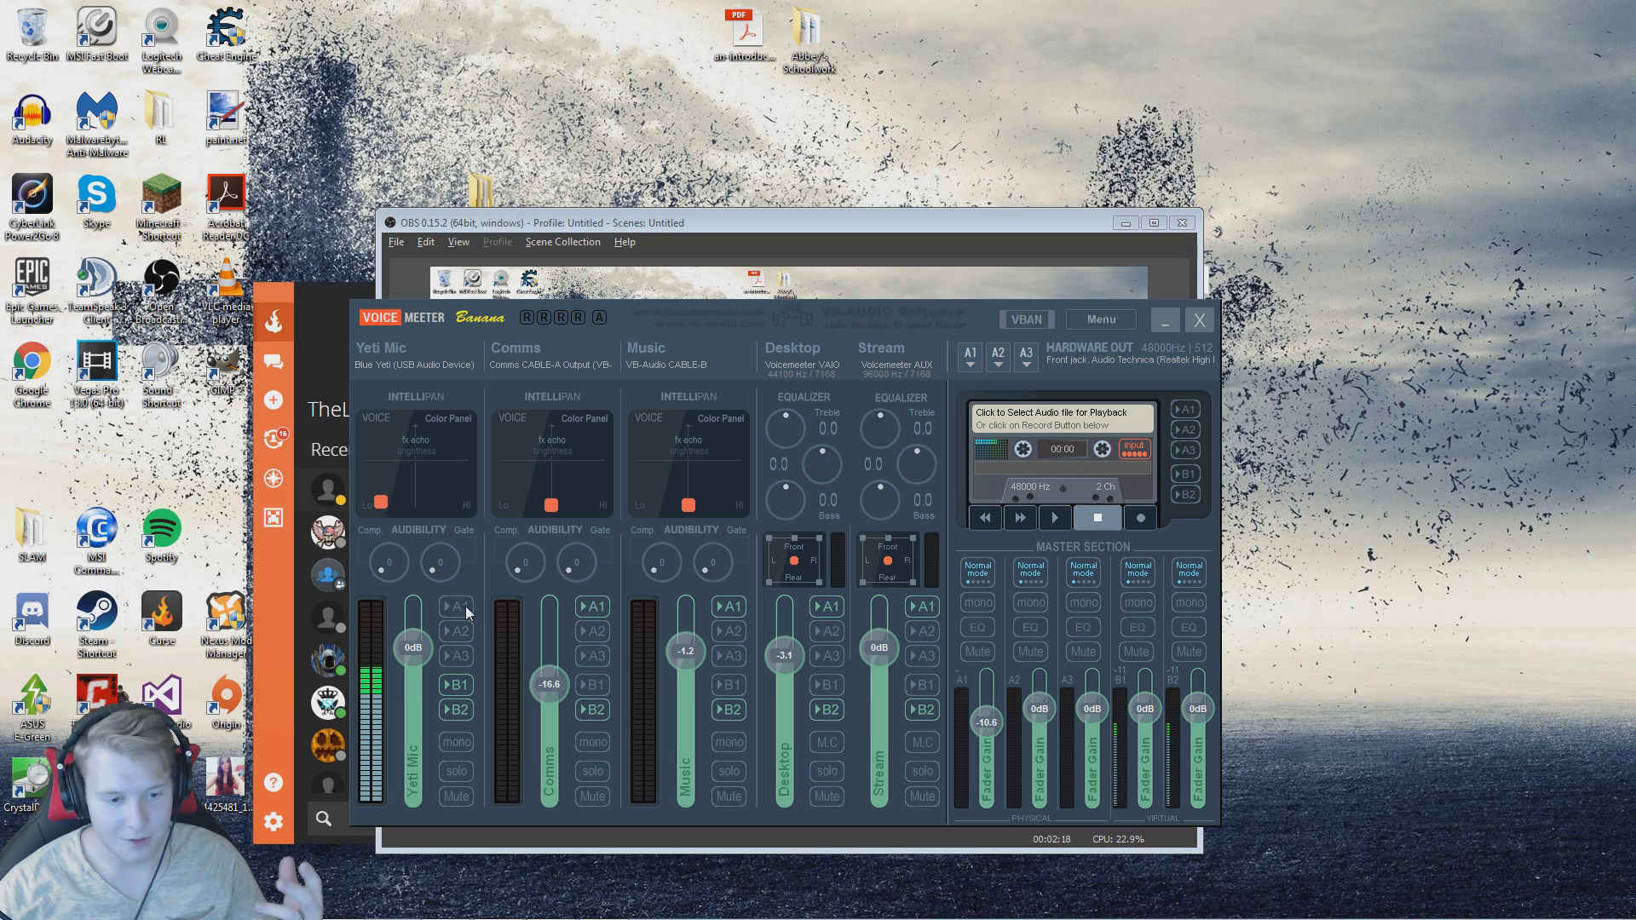
pyautogui.click(465, 606)
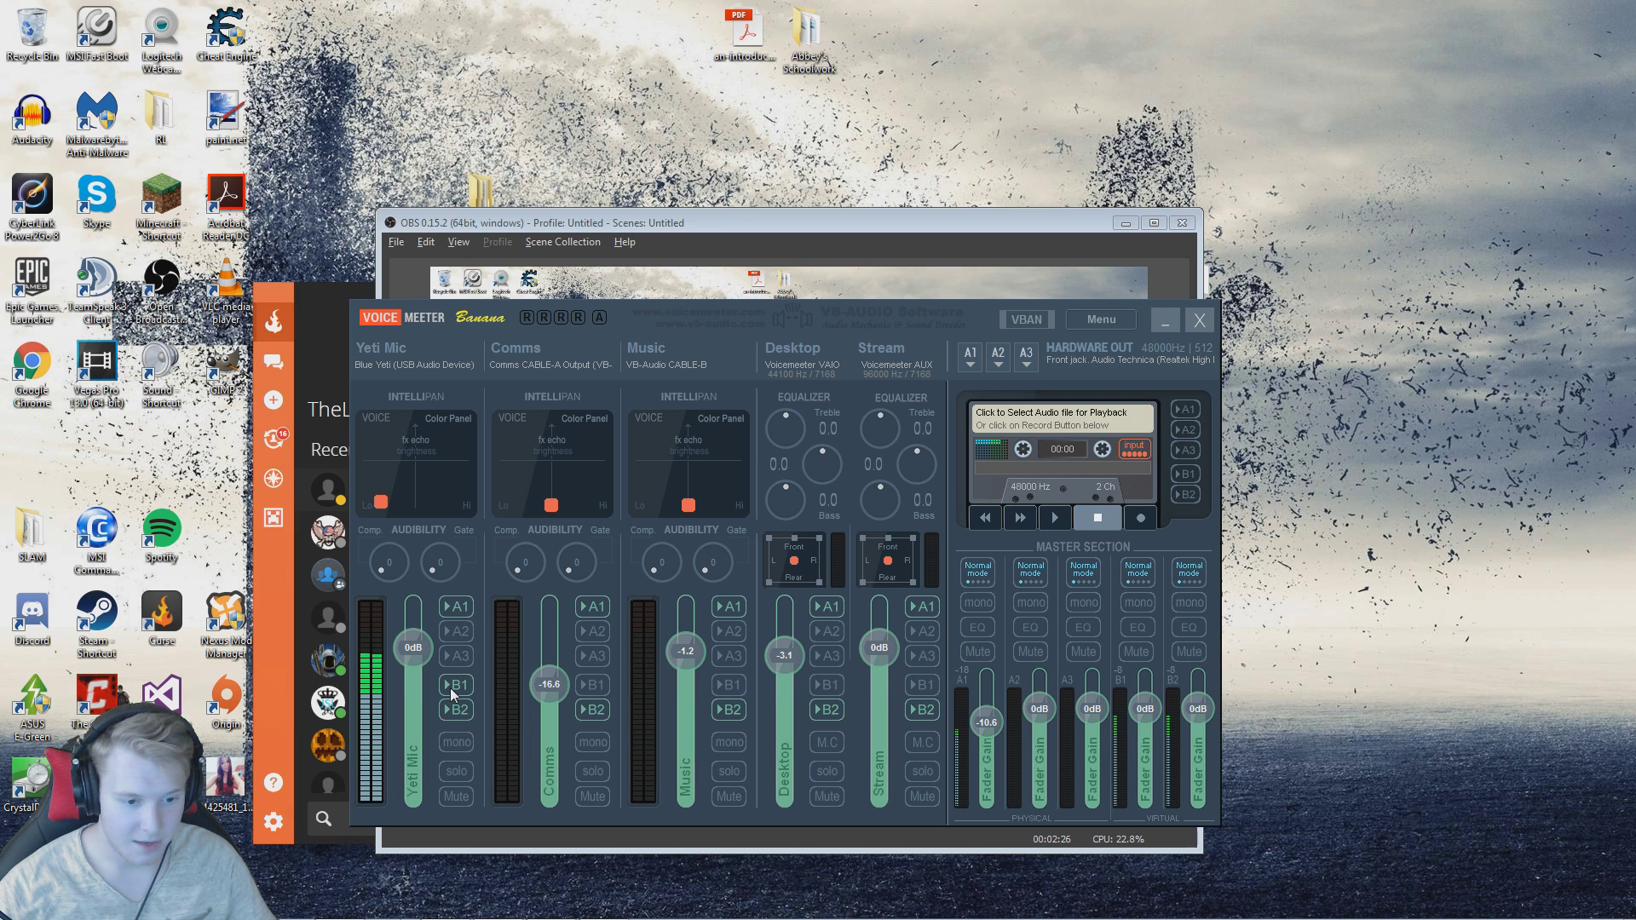
pyautogui.click(459, 607)
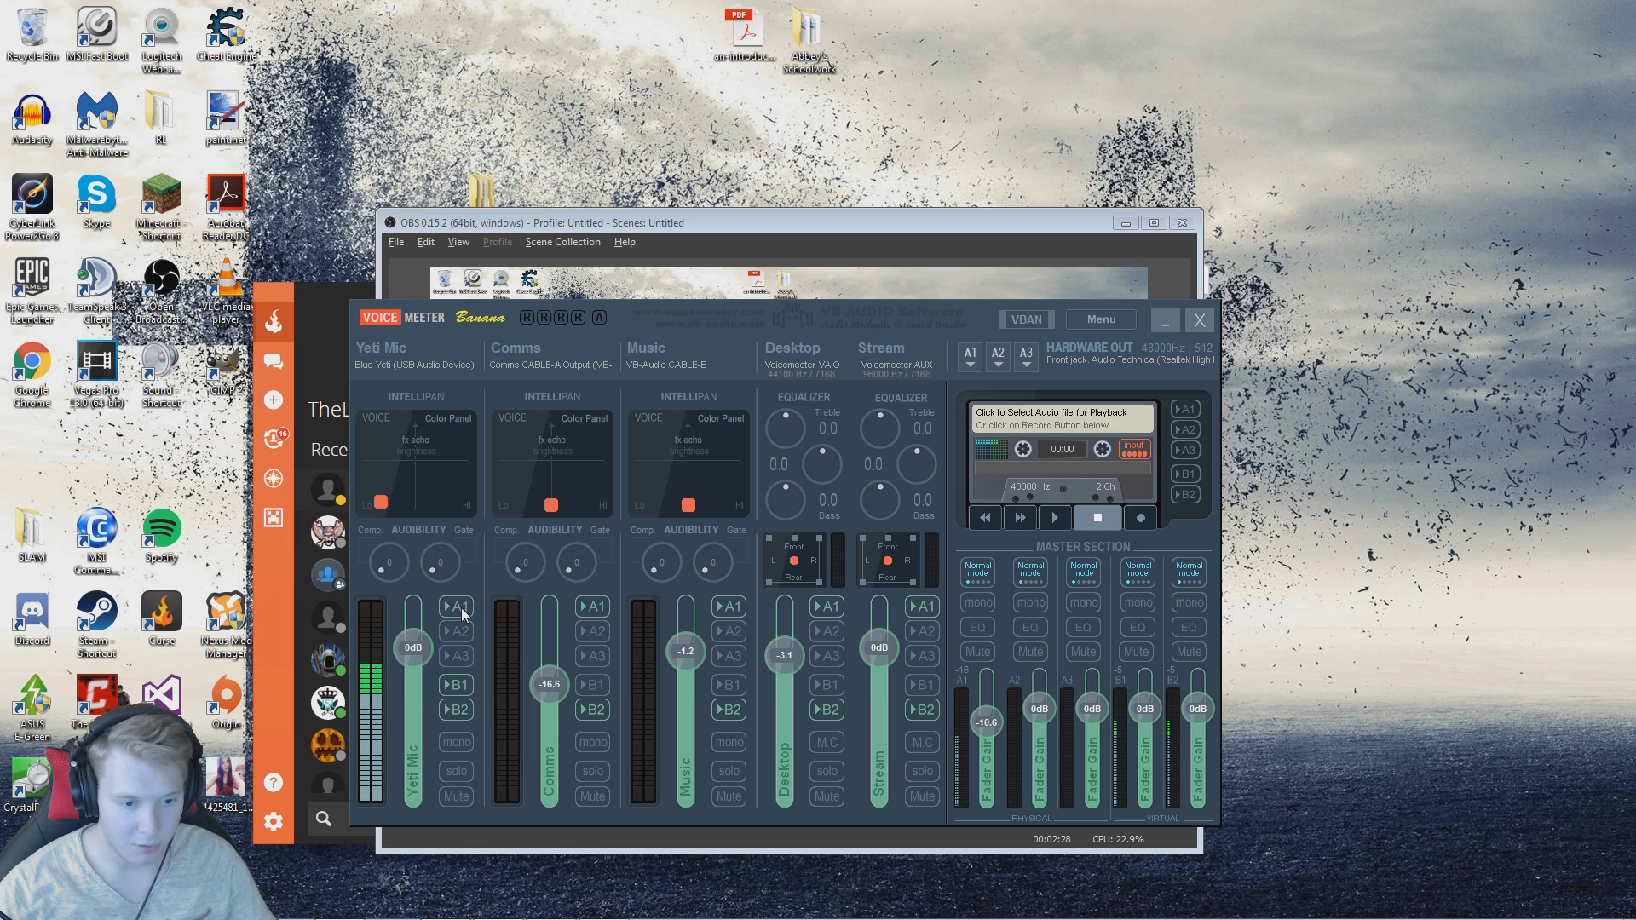
pyautogui.click(459, 607)
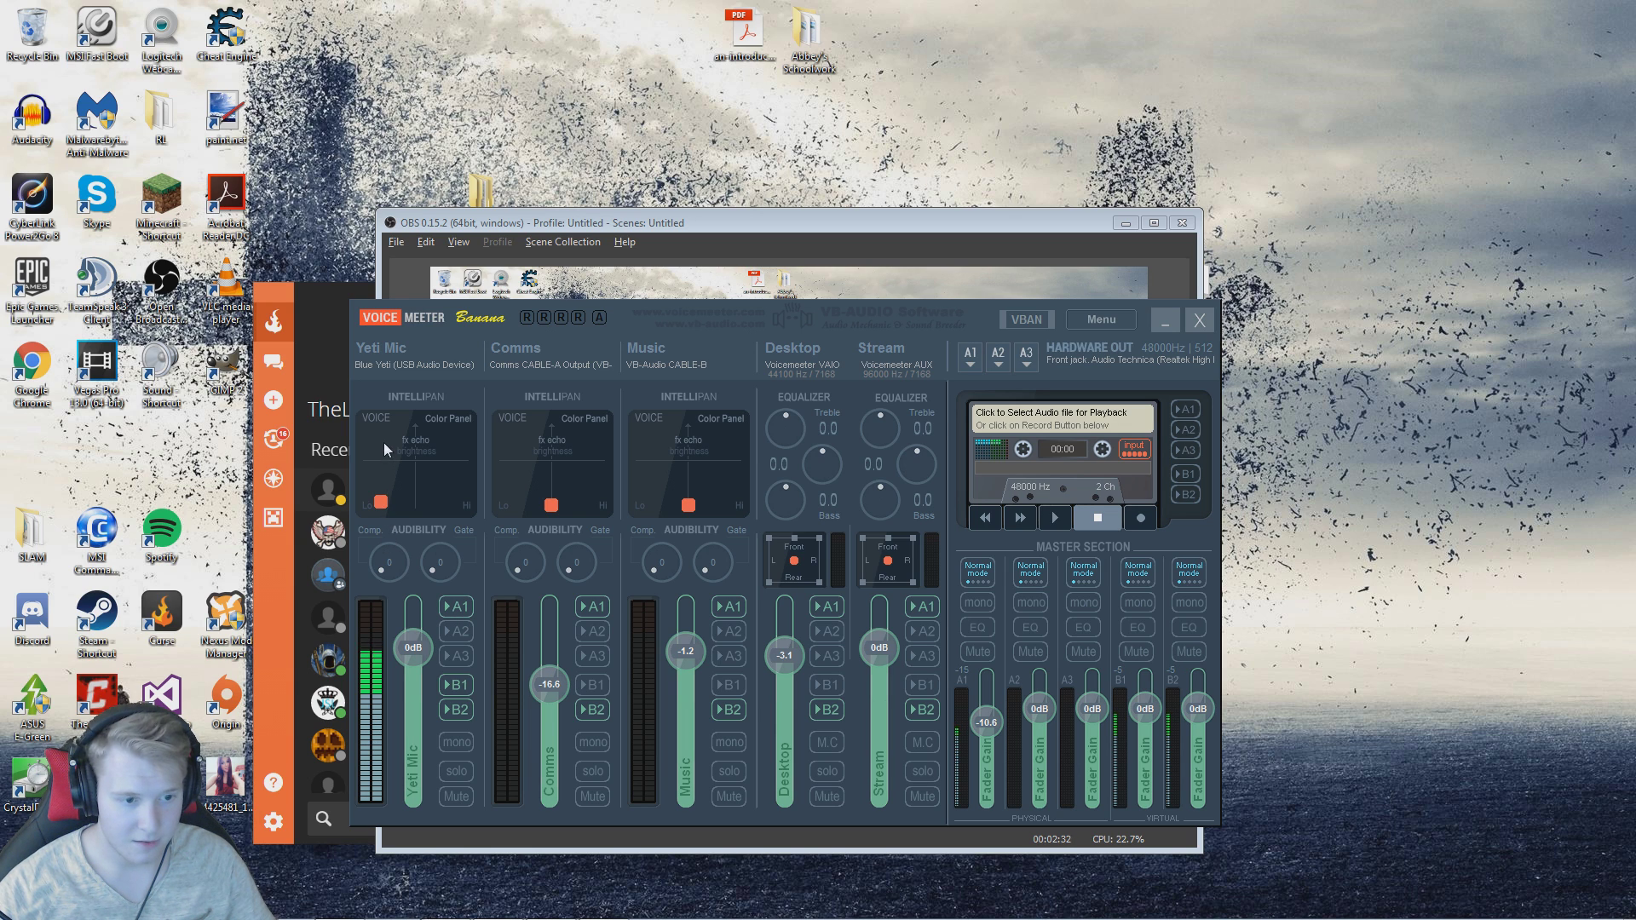
# Move the Yeti Mic's Color Panel point to the upper Hi corner, the lower Hi corner, and back to the lower Lo corner
pyautogui.moveTo(384, 506); pyautogui.dragTo(474, 434)
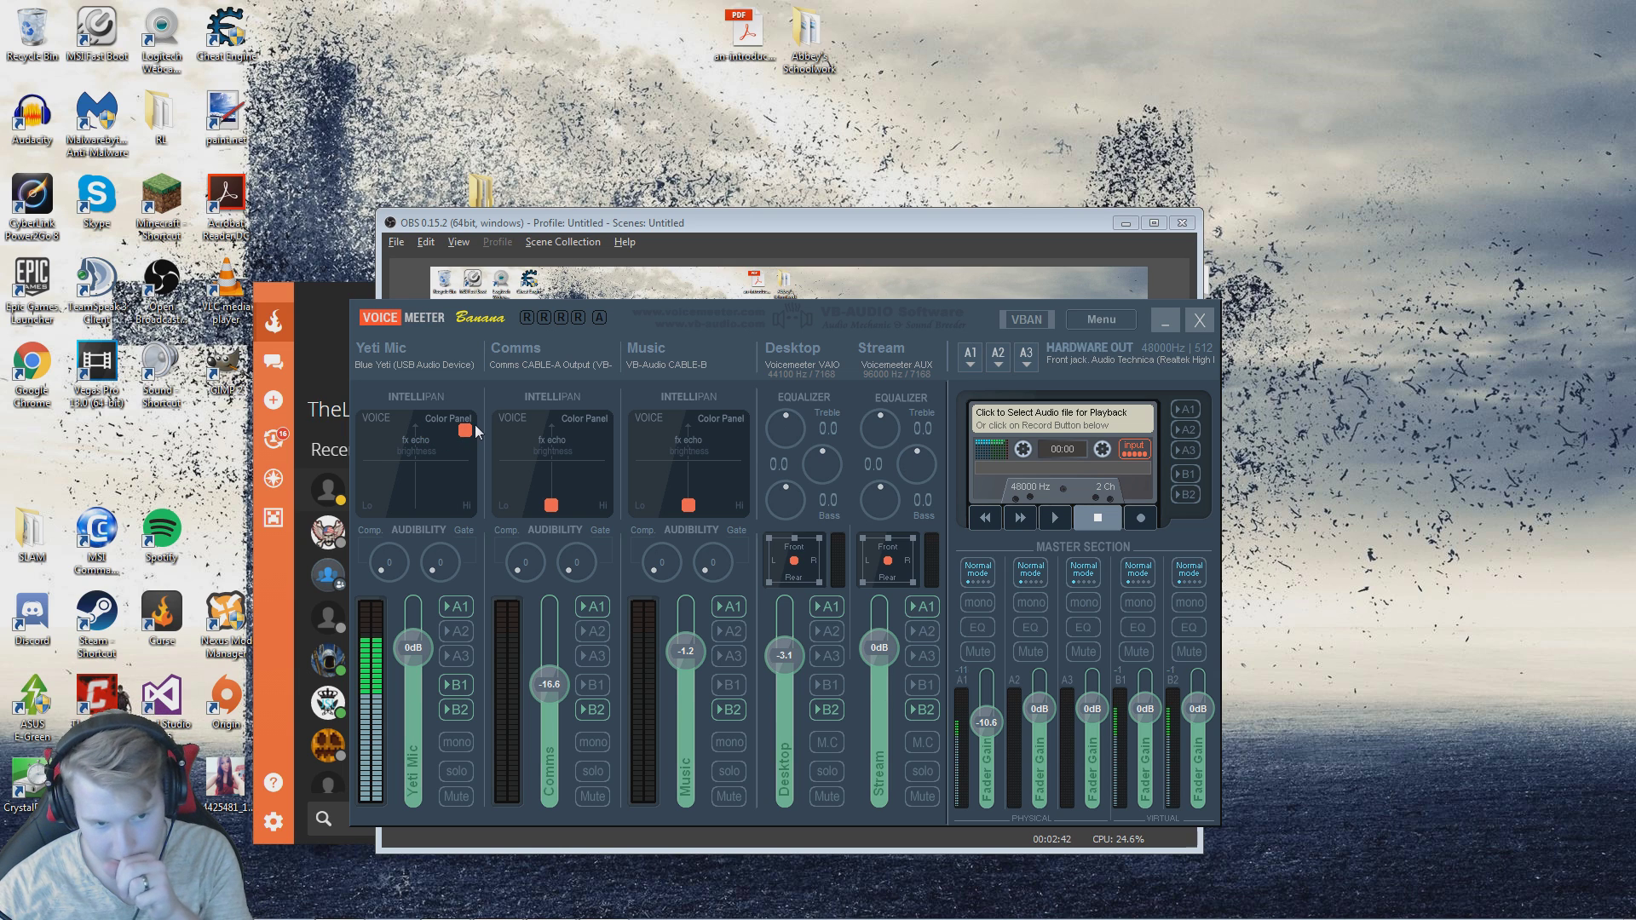
pyautogui.moveTo(465, 430); pyautogui.dragTo(468, 509)
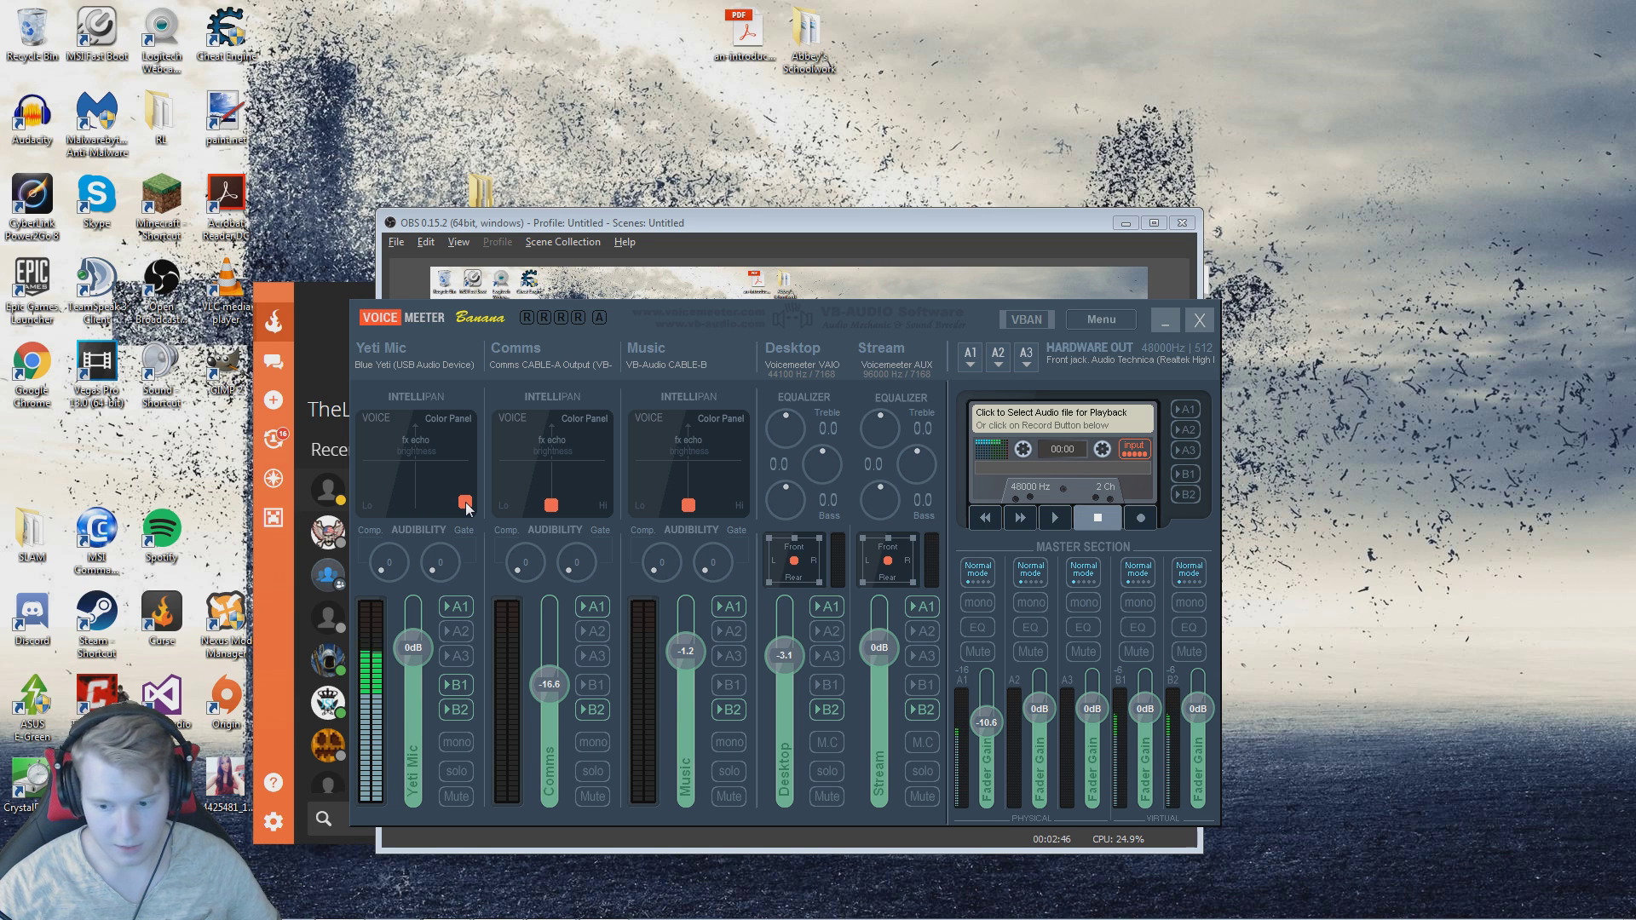
pyautogui.moveTo(468, 508); pyautogui.dragTo(381, 508)
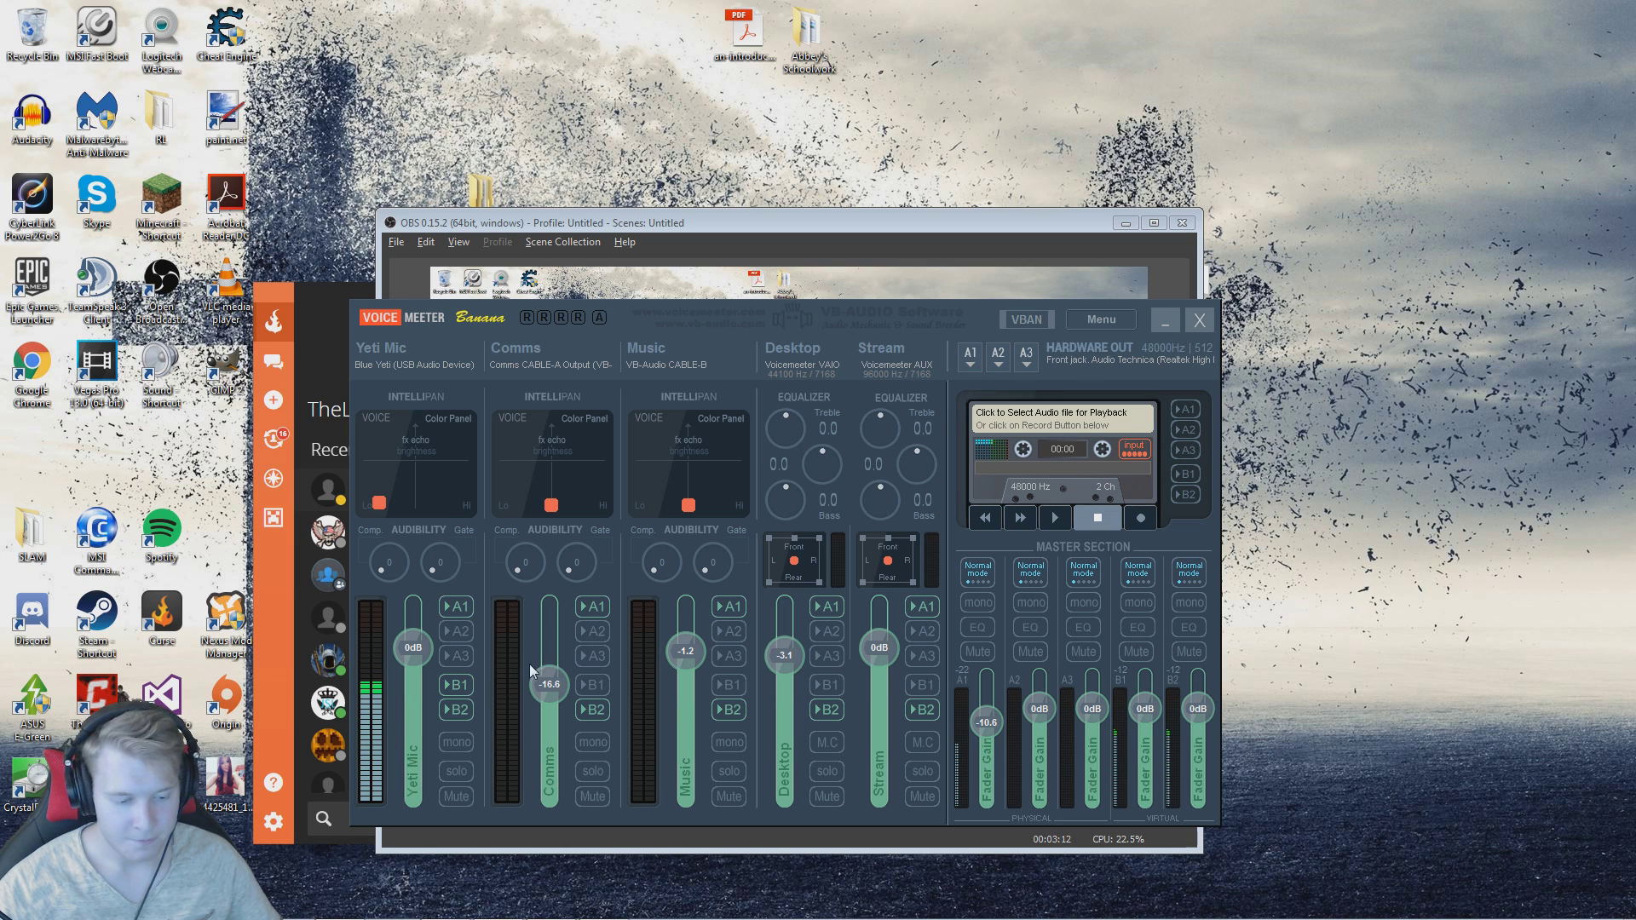
pyautogui.click(452, 685)
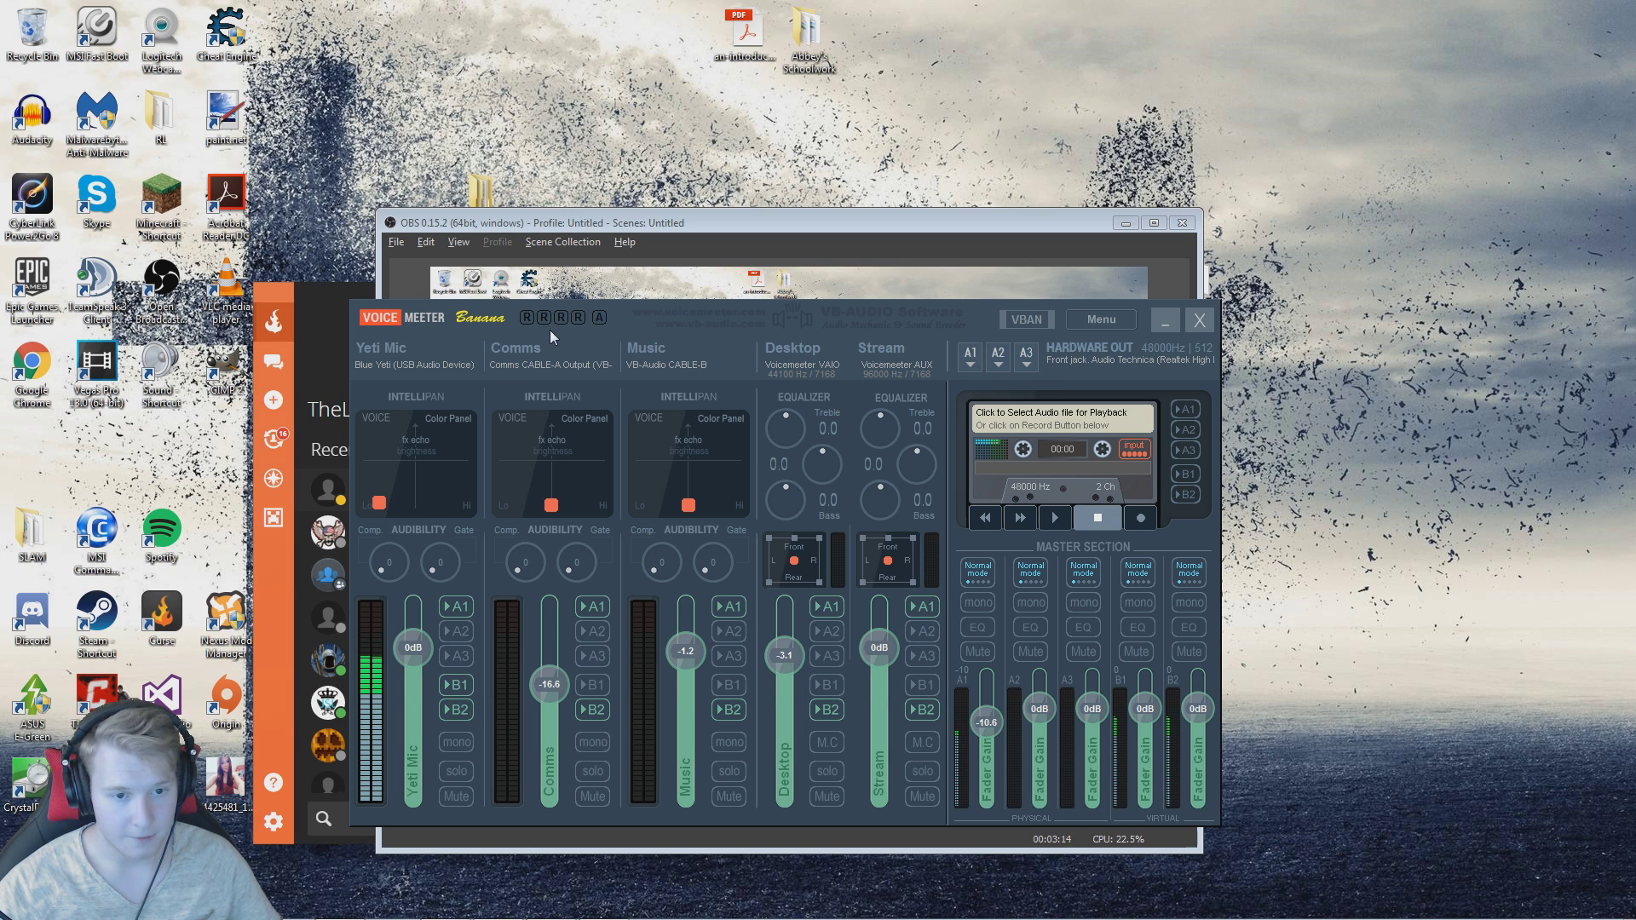
pyautogui.moveTo(522, 332); pyautogui.dragTo(511, 330)
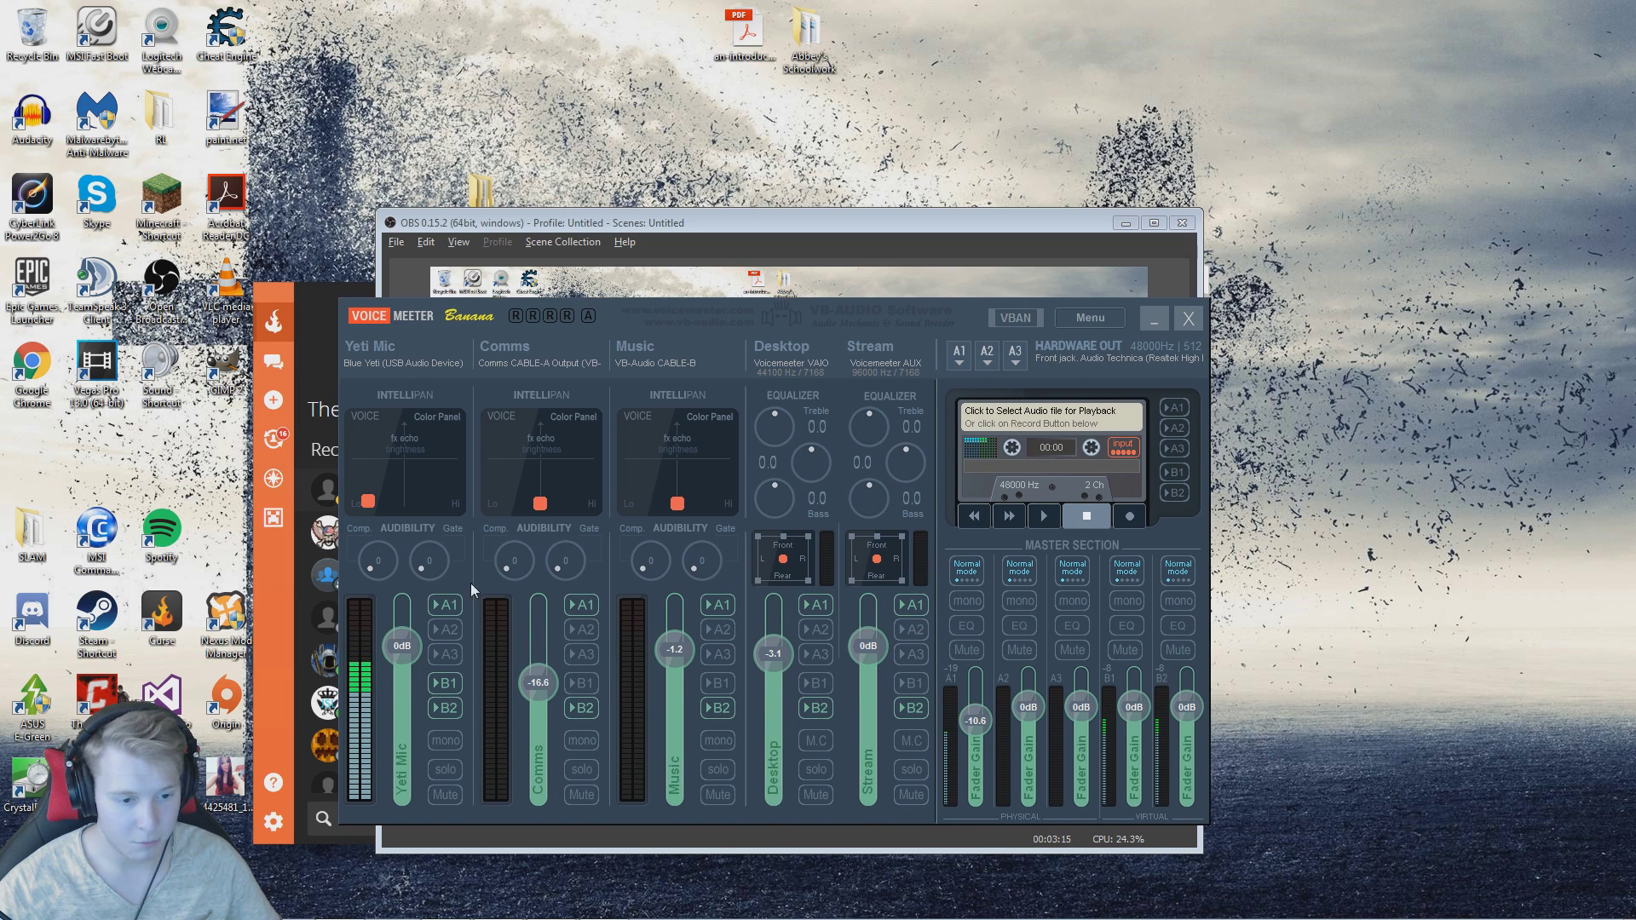
pyautogui.click(446, 703)
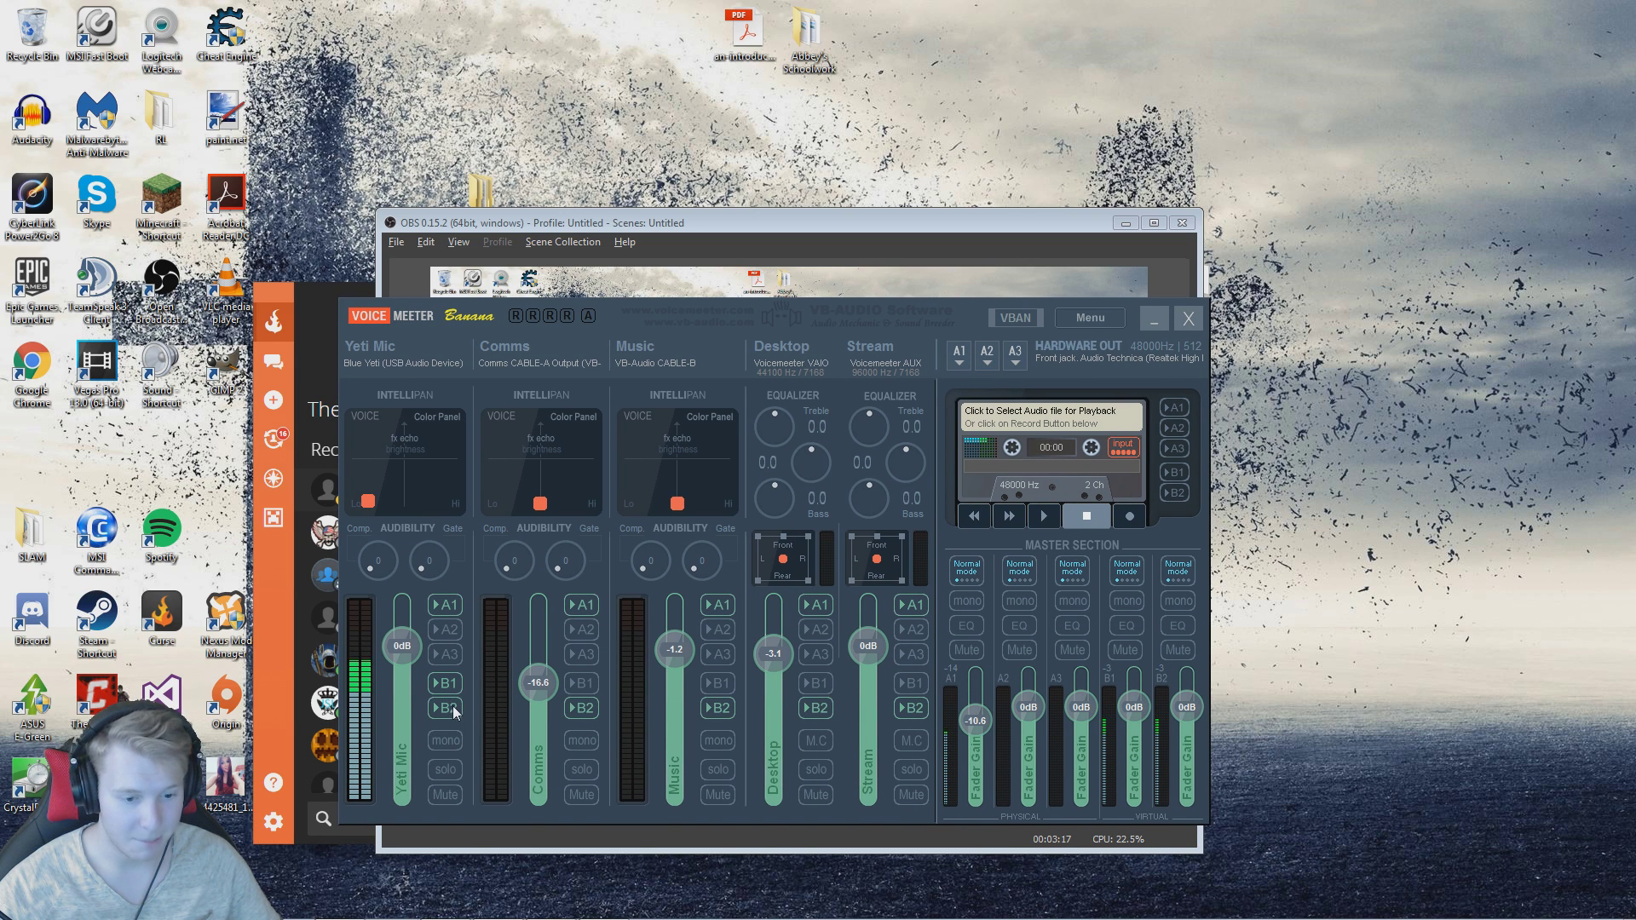
# View the Comms channel's list of input devices, including the VB-Audio CABLE-A options, without choosing another device
pyautogui.click(523, 365)
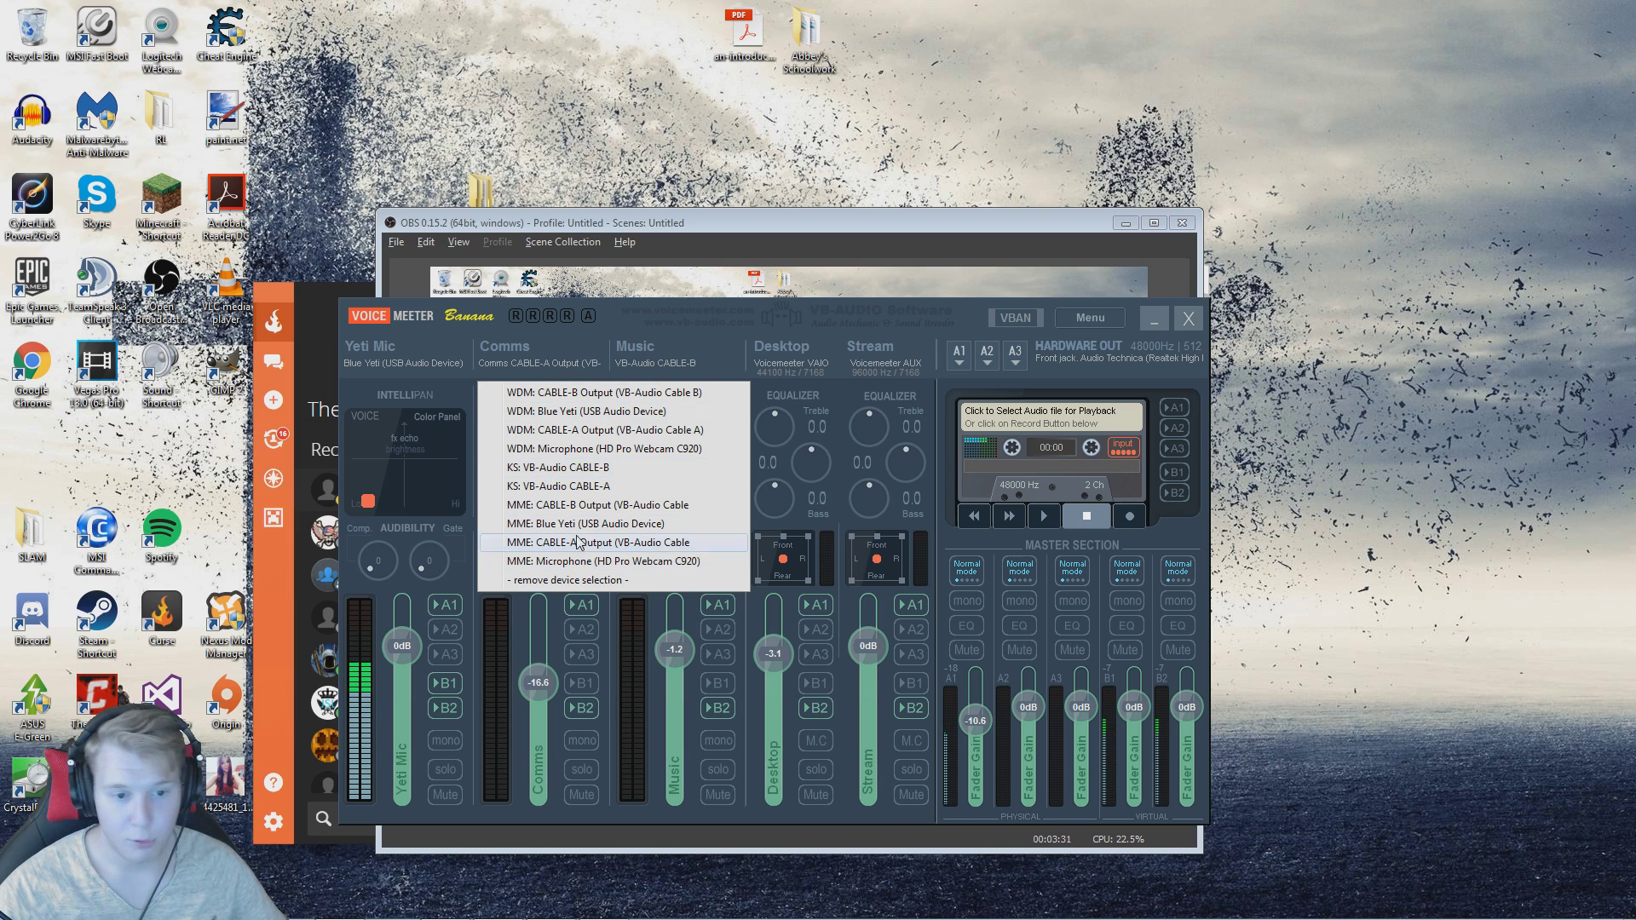
pyautogui.click(571, 353)
pyautogui.click(571, 352)
pyautogui.click(571, 353)
pyautogui.click(575, 346)
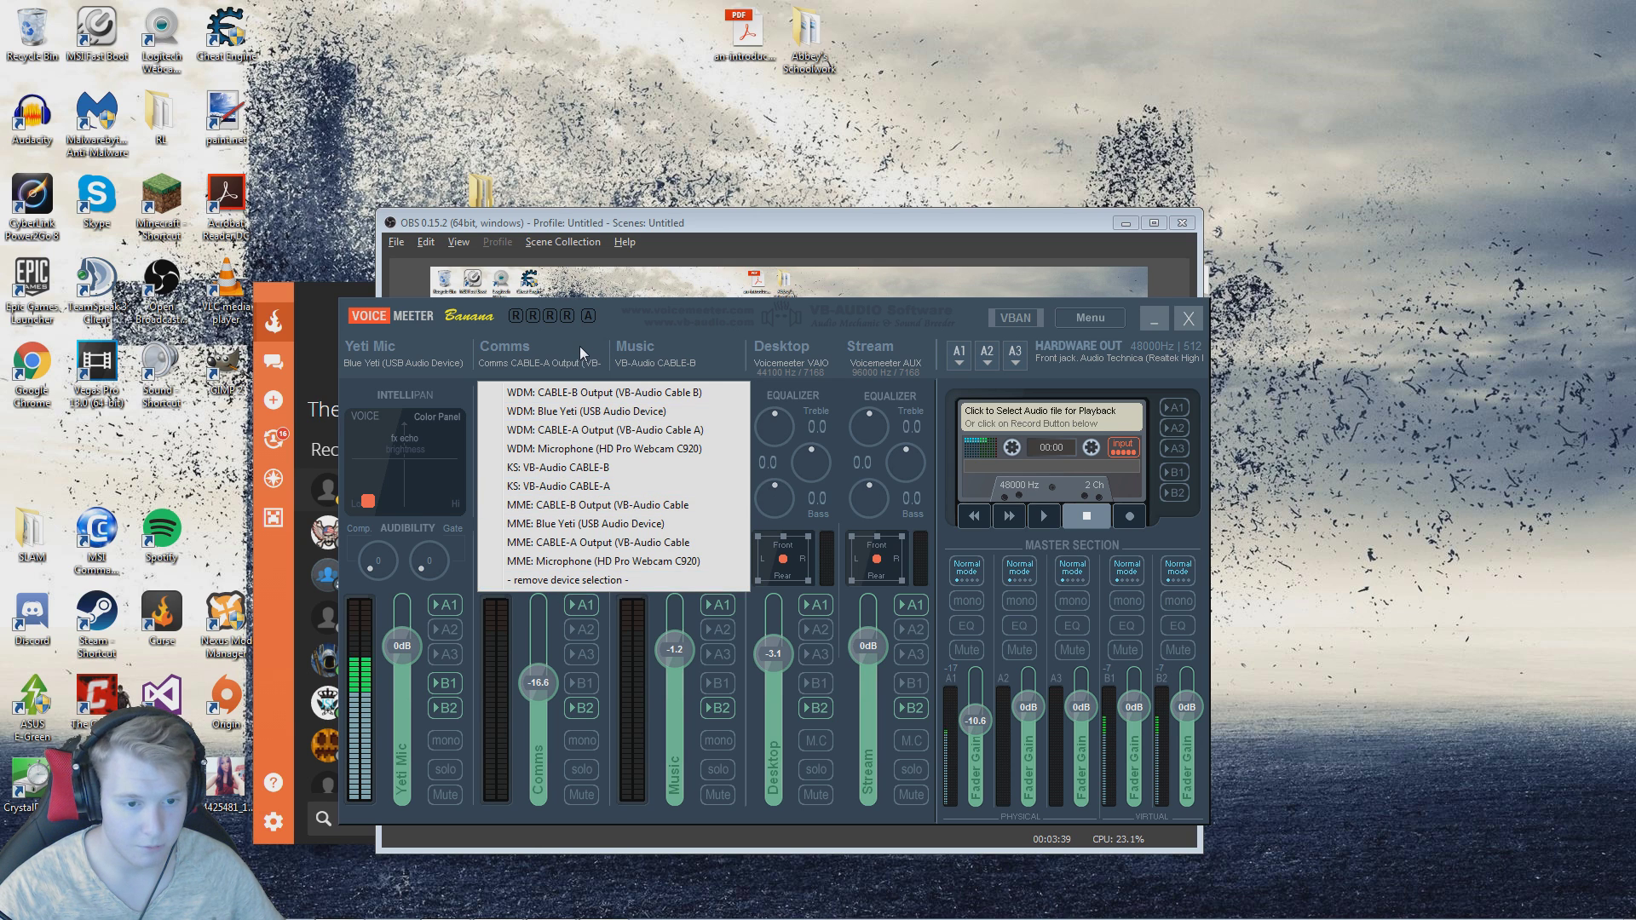
pyautogui.click(584, 346)
pyautogui.click(592, 345)
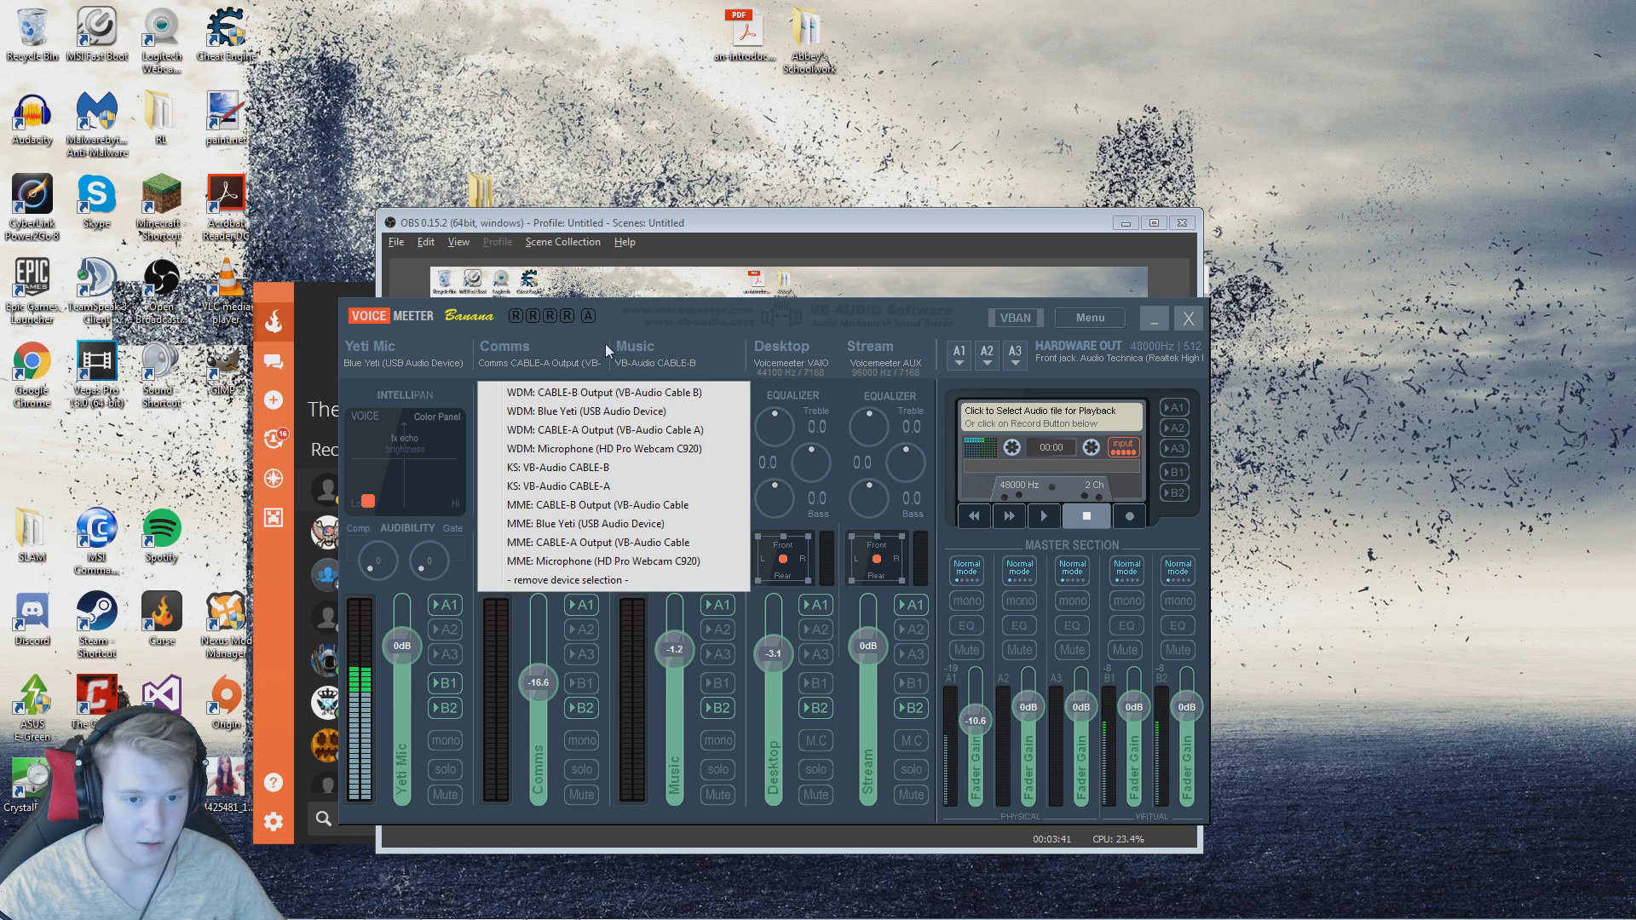
# View the Music channel's list of input devices and close it, keeping KS: VB-Audio CABLE-B selected
pyautogui.click(697, 363)
pyautogui.click(698, 366)
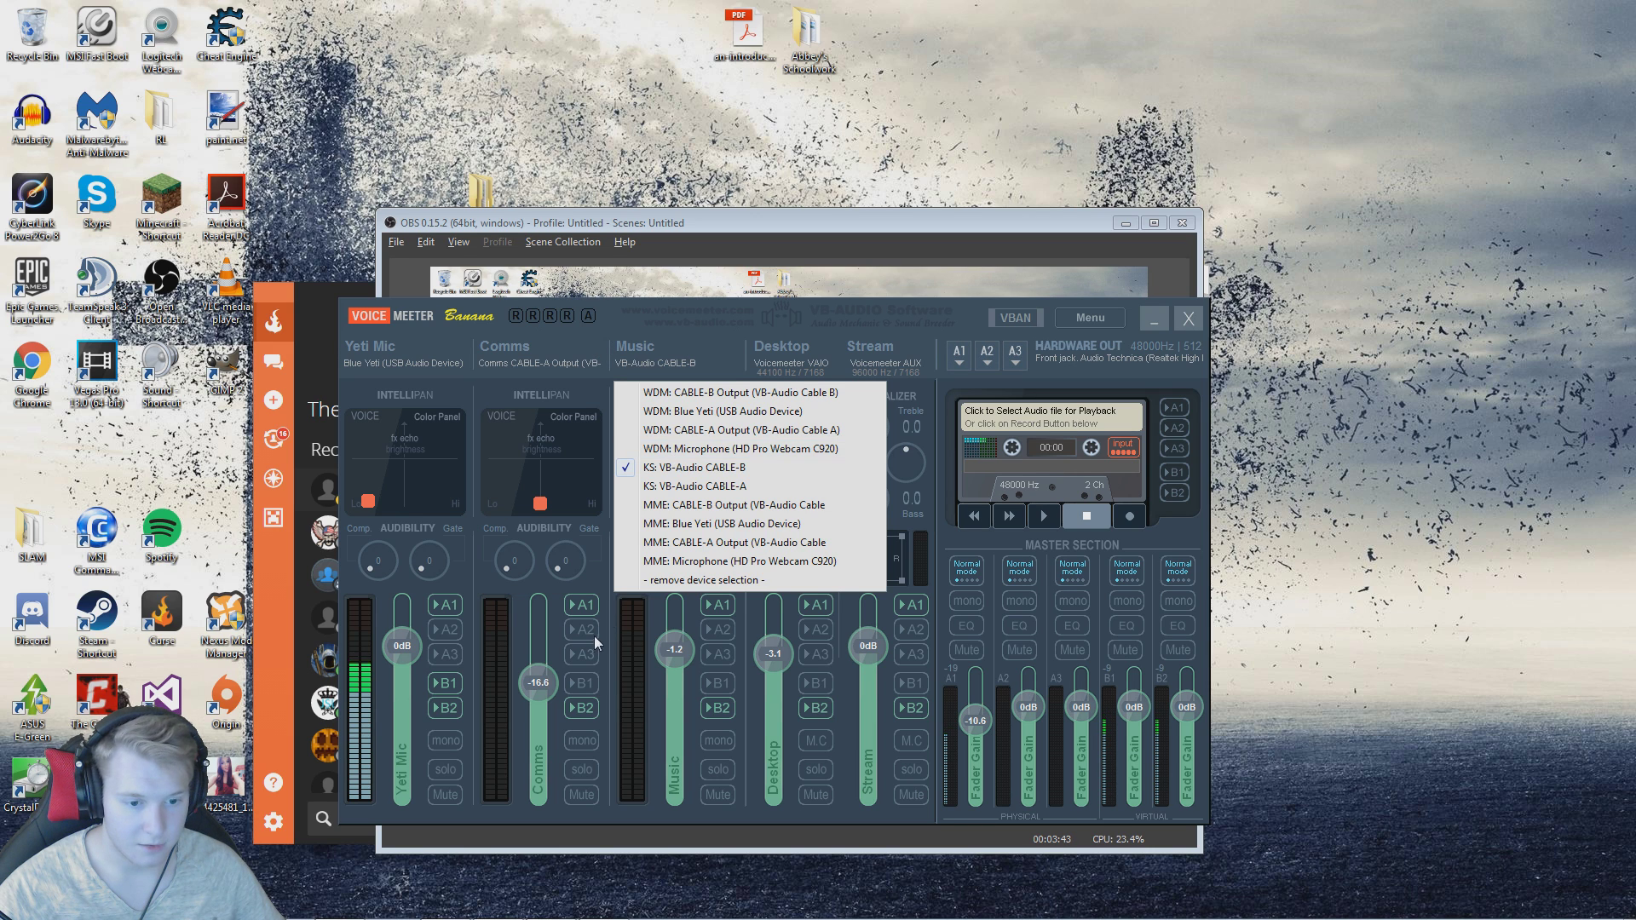
pyautogui.click(603, 580)
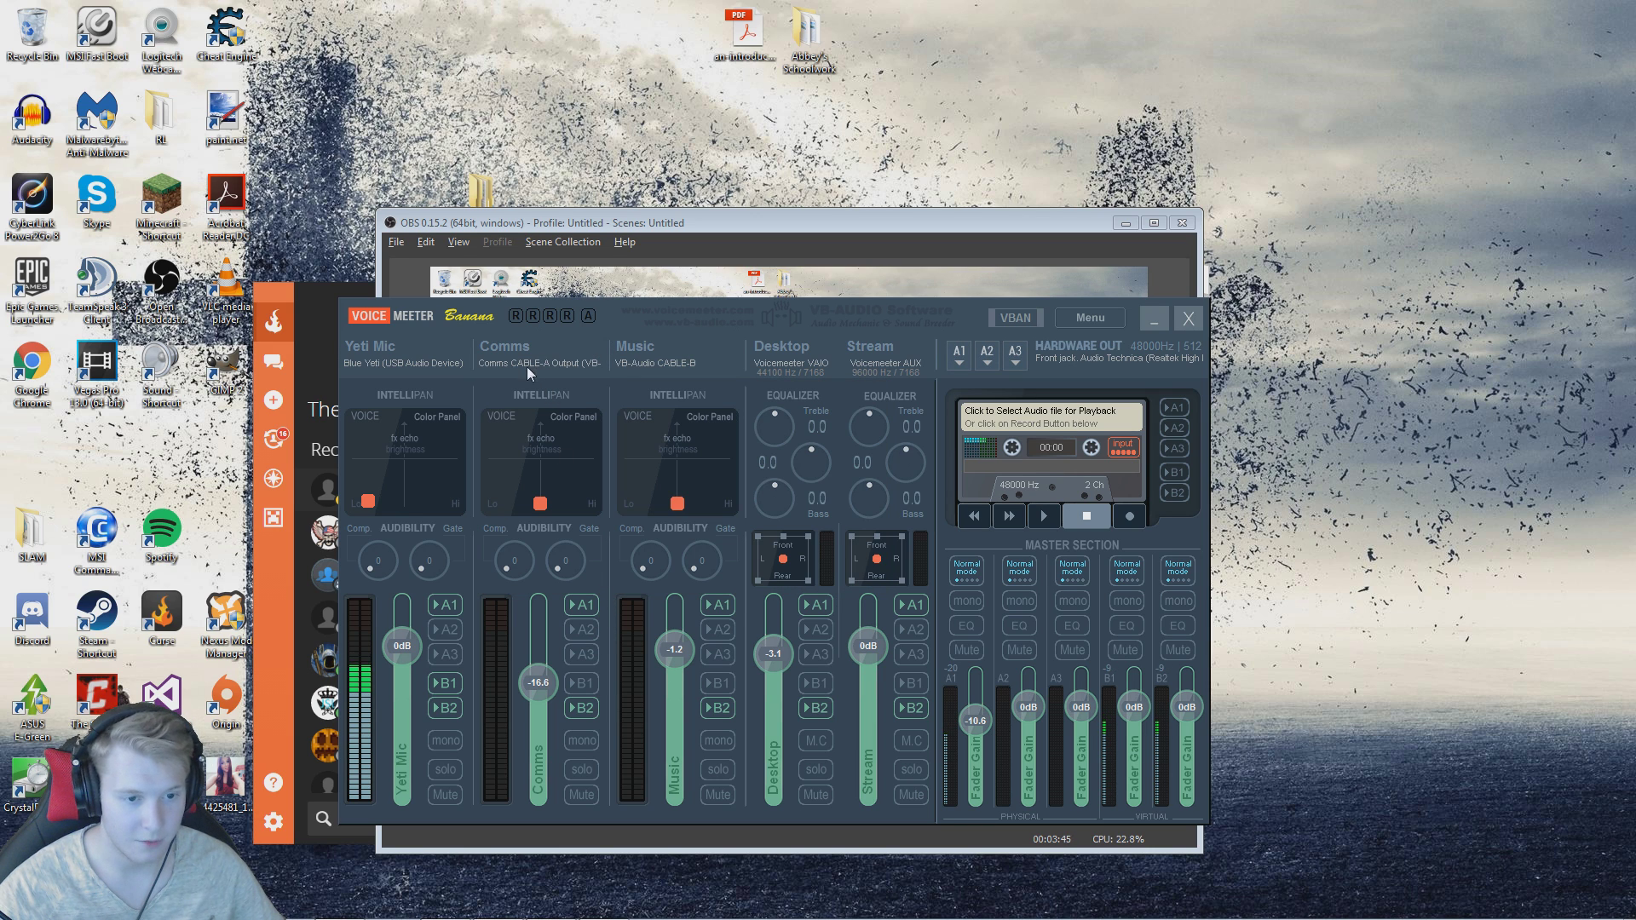